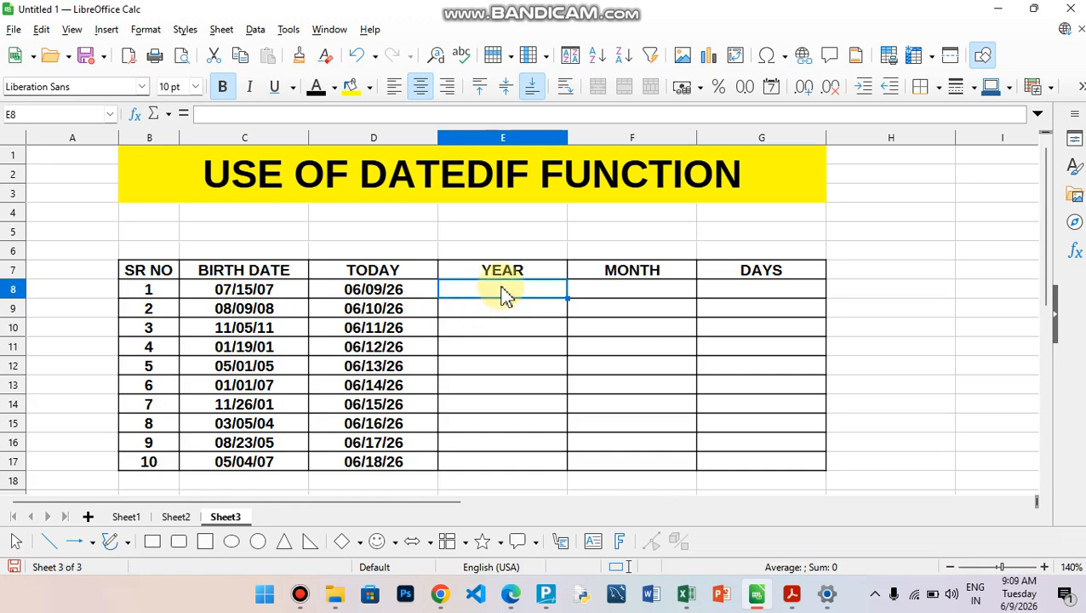
- Enter the formula =DATEDIF(C8,D8,"Y") in cell E8 to calculate the first person's age in years
text(=DAT)
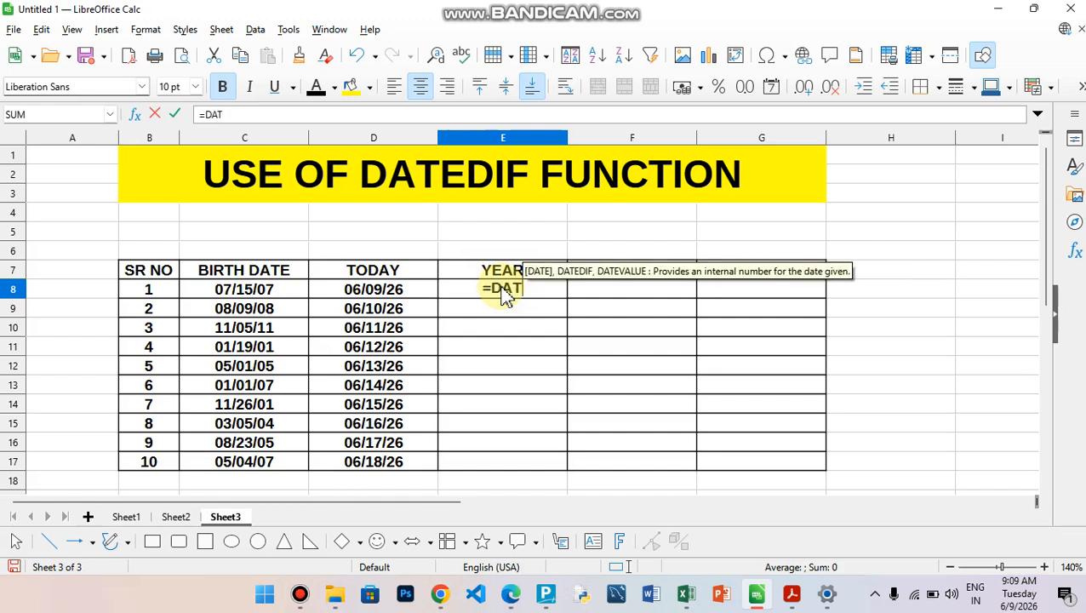
text(EDIF)
key(Return)
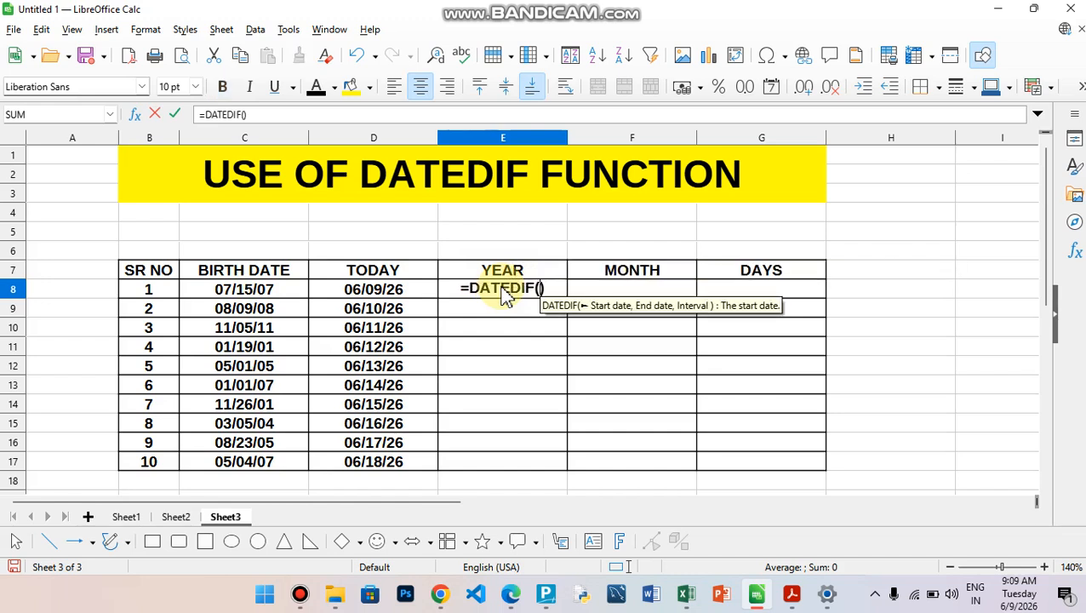
click(253, 291)
text(,)
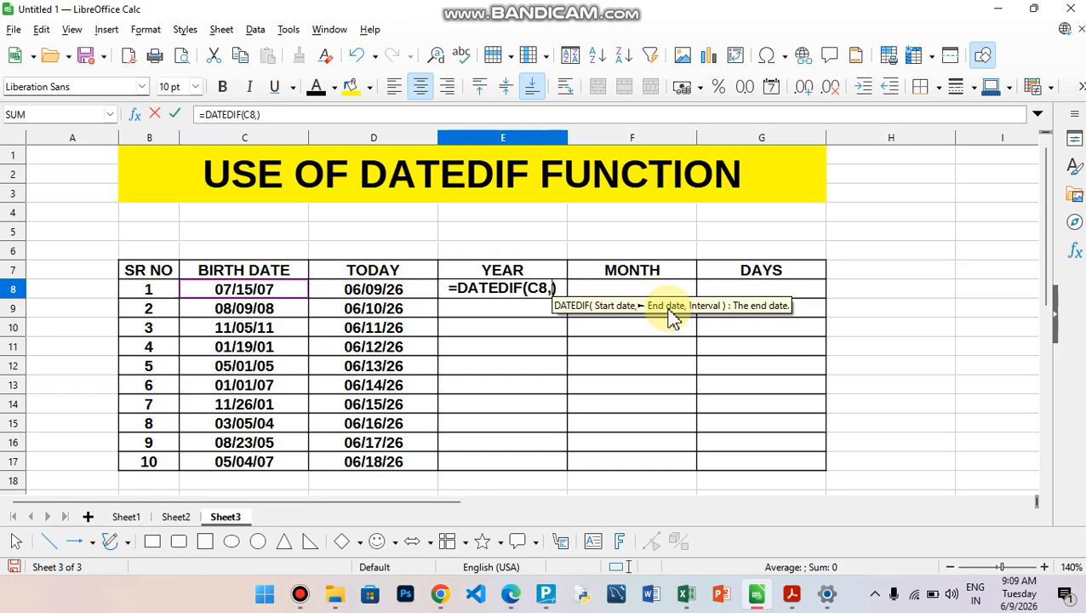
click(365, 291)
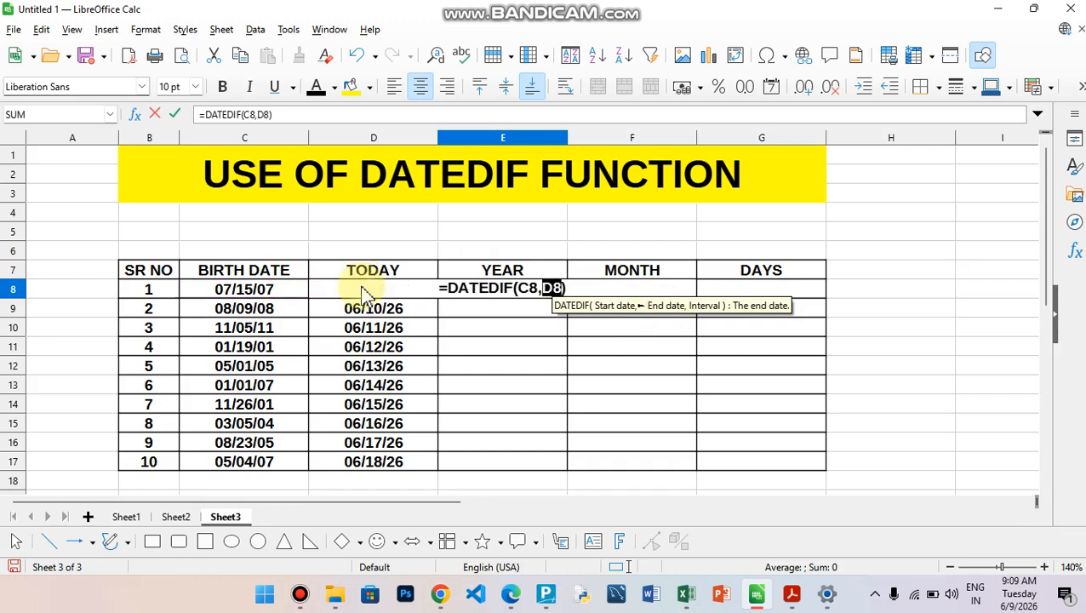
text(,)
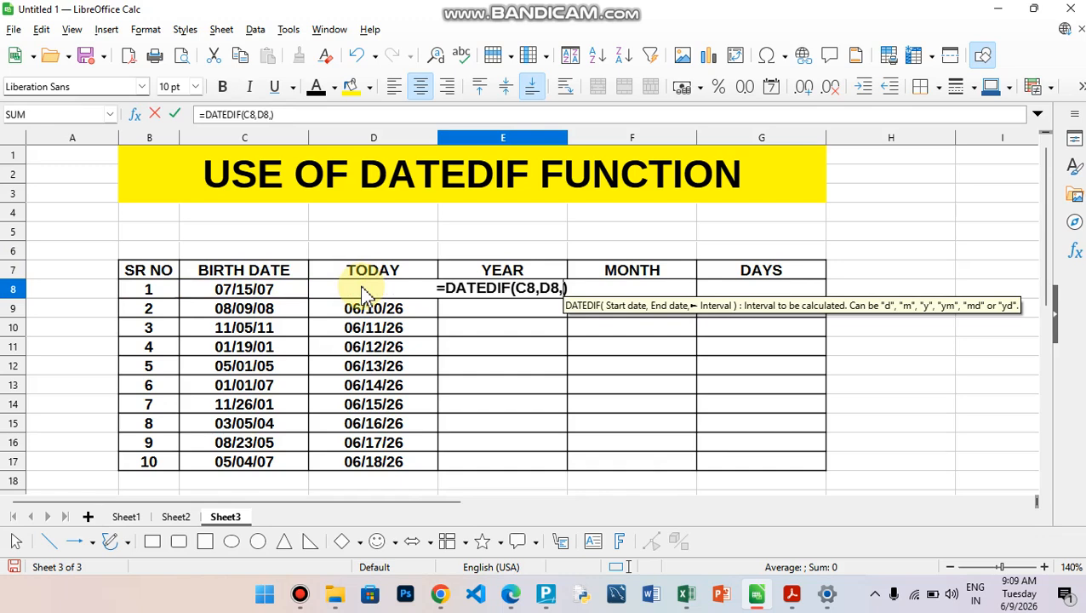
text("Y")
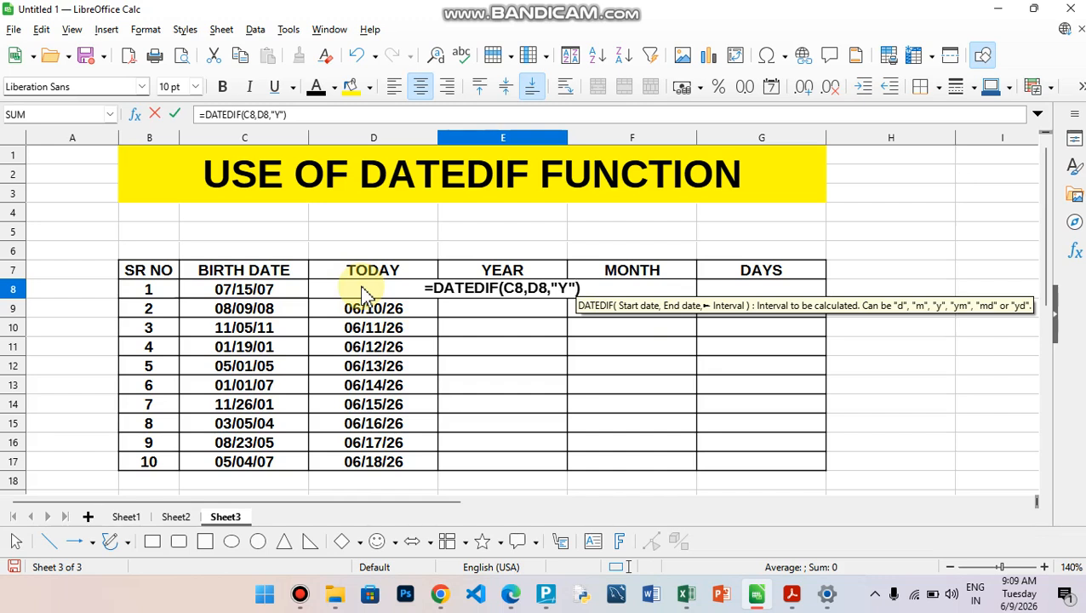
key(Return)
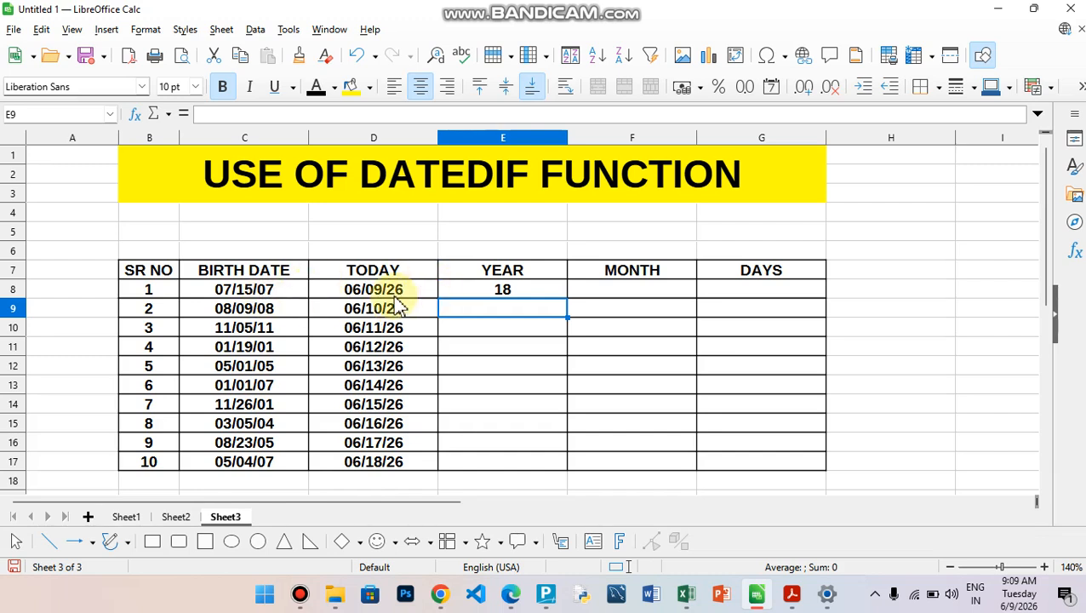
- Fill the year formula from E8 down the YEAR column to row 17
click(508, 293)
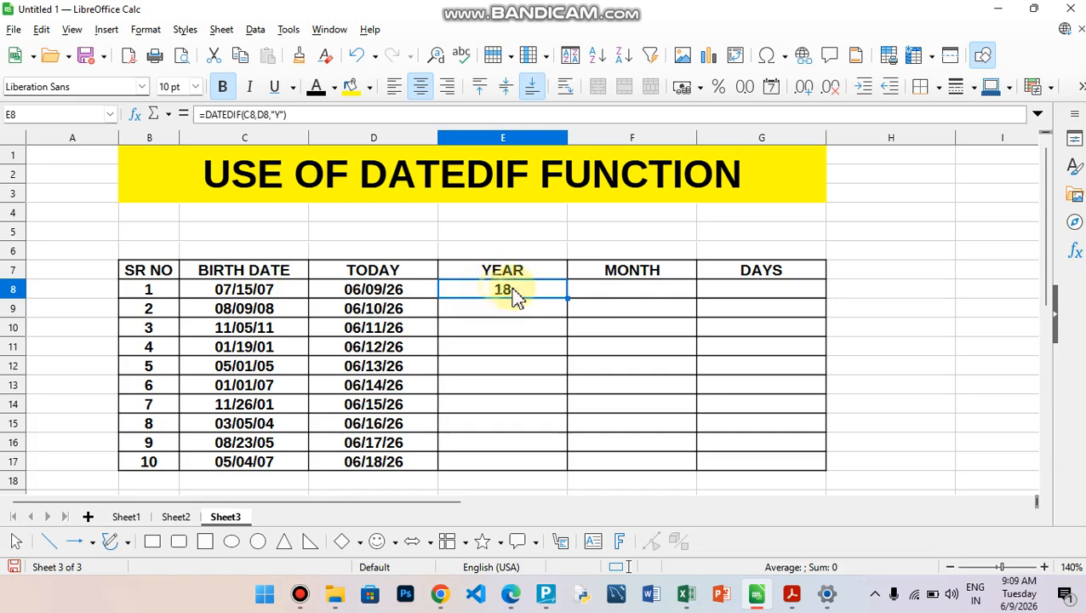
double_click(567, 298)
click(485, 365)
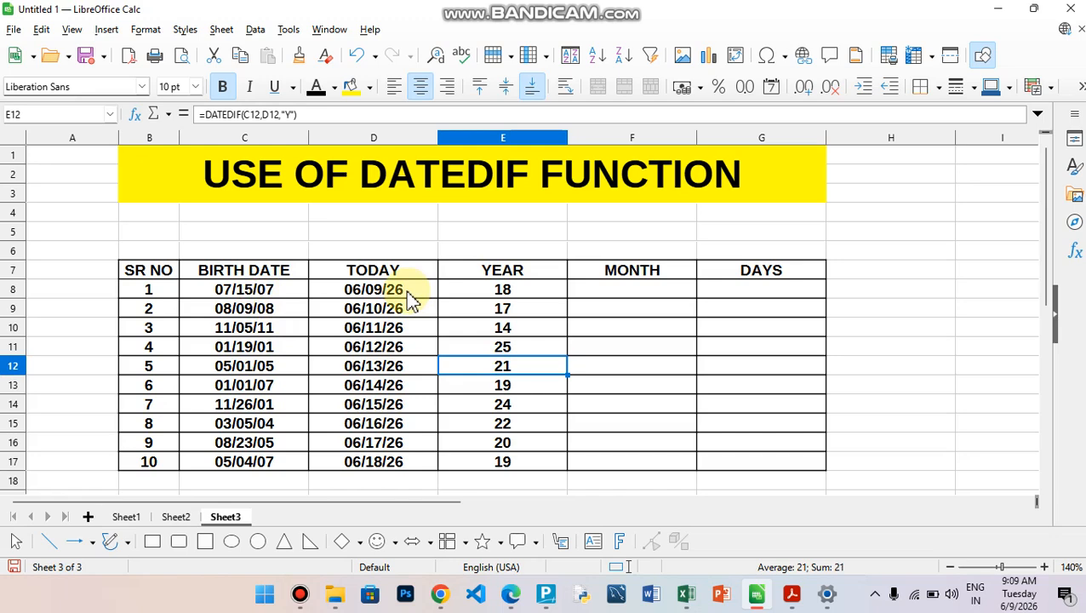
- Enter =DATEDIF(C8,D8,"M") in cell F8 and fill it down the MONTH column to row 17
click(609, 292)
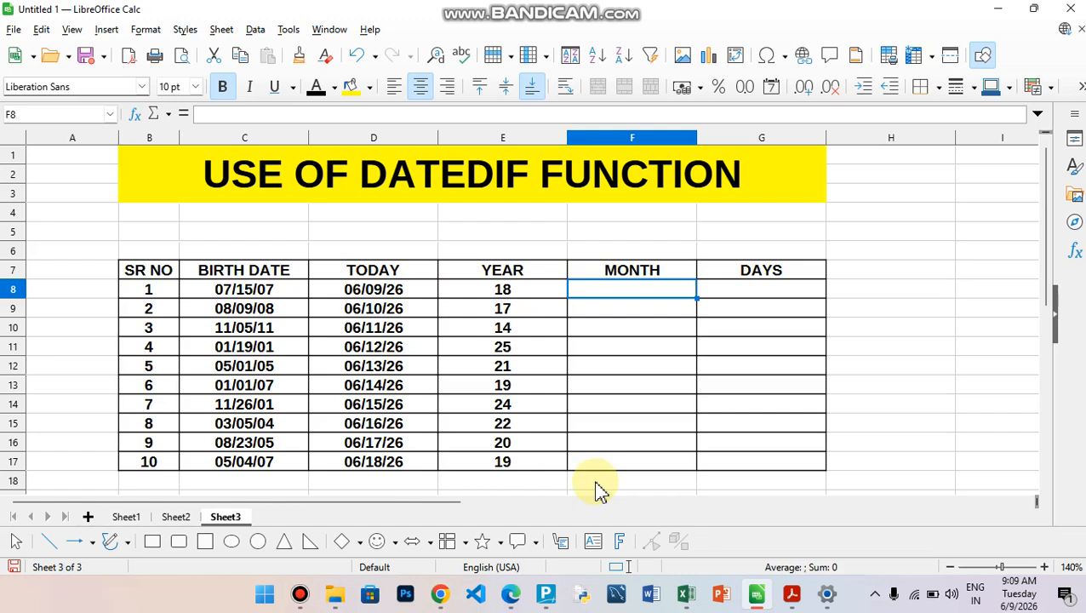
text(=D)
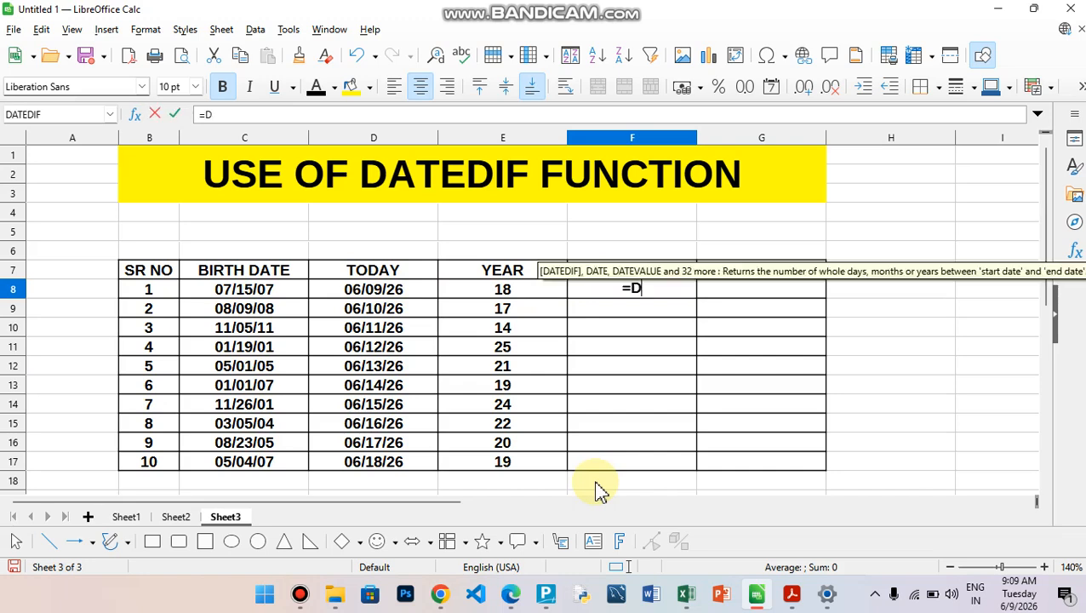
text(ATEDIF())
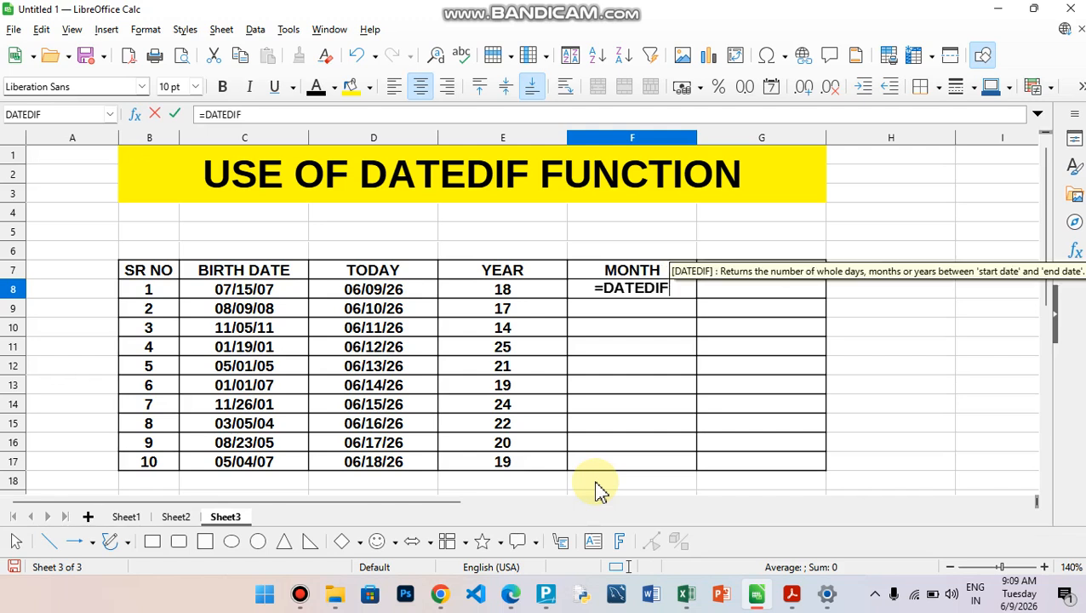
click(205, 291)
text(,)
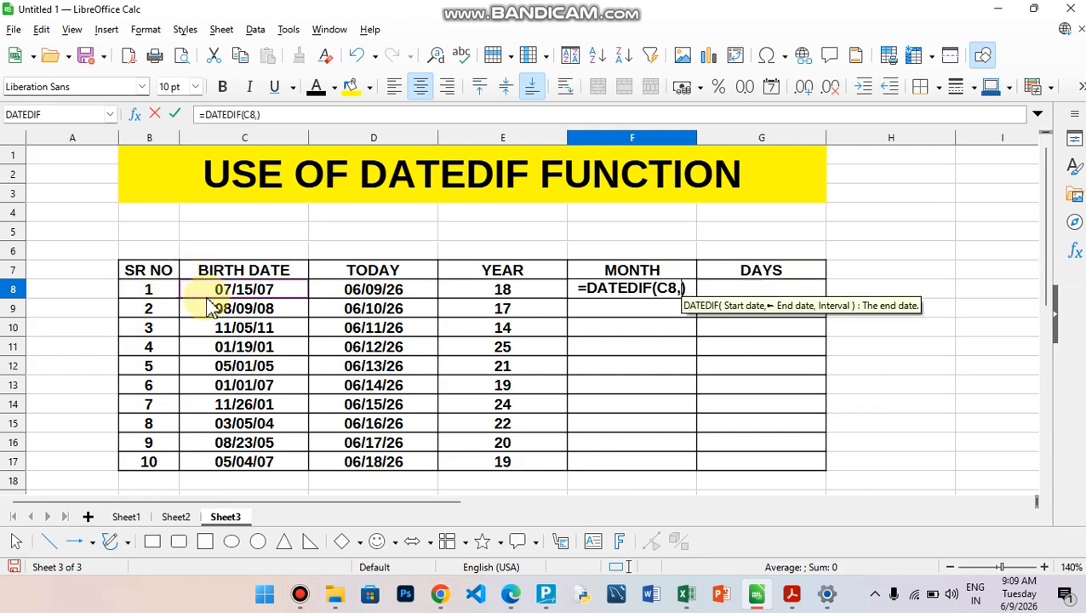
click(322, 293)
text(,)
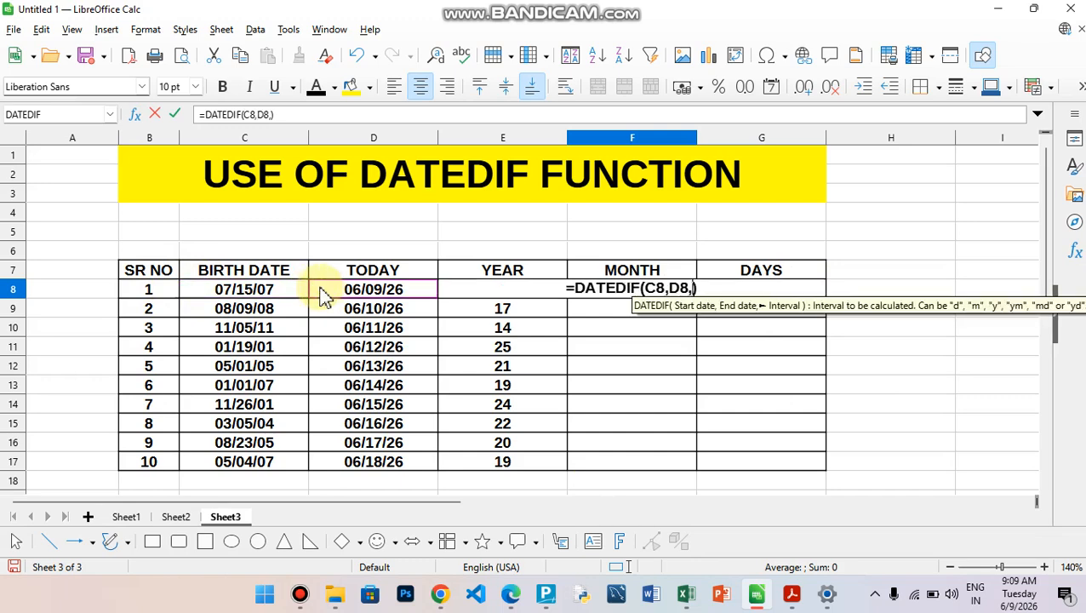
text("M")
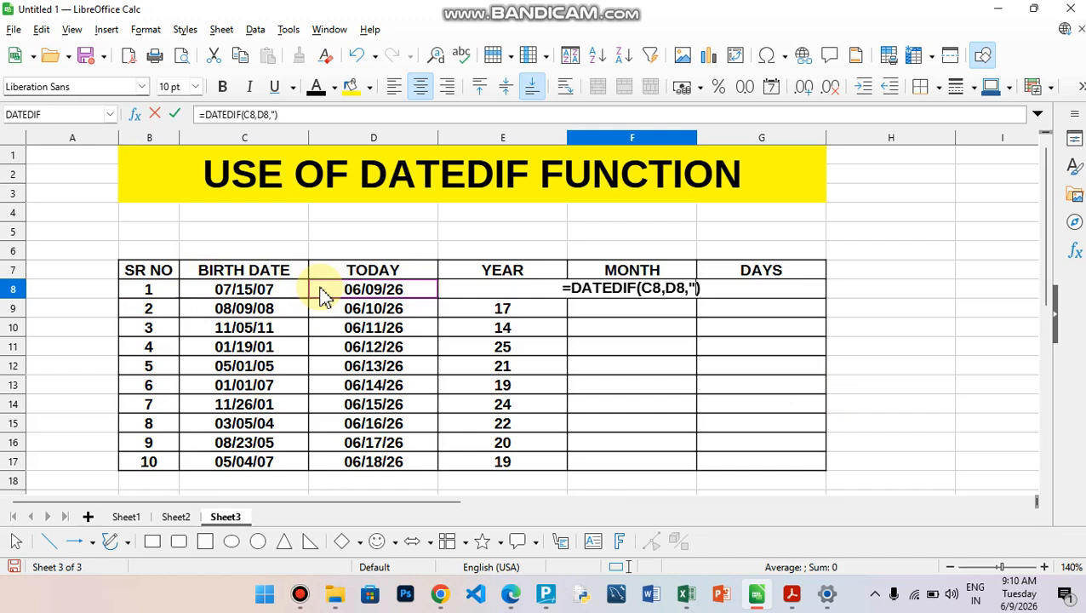
key(Return)
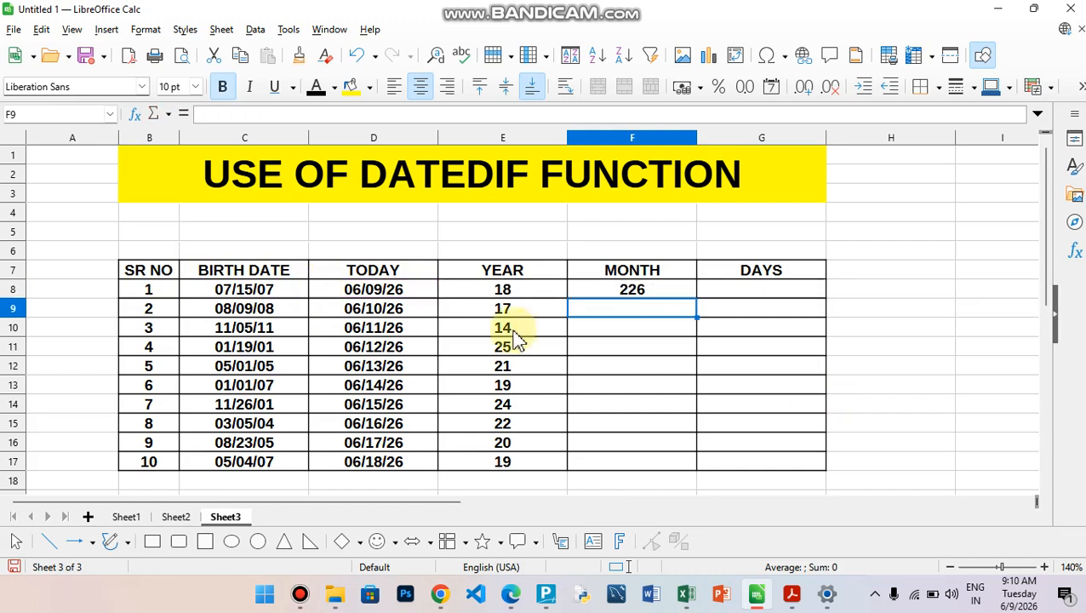
click(659, 293)
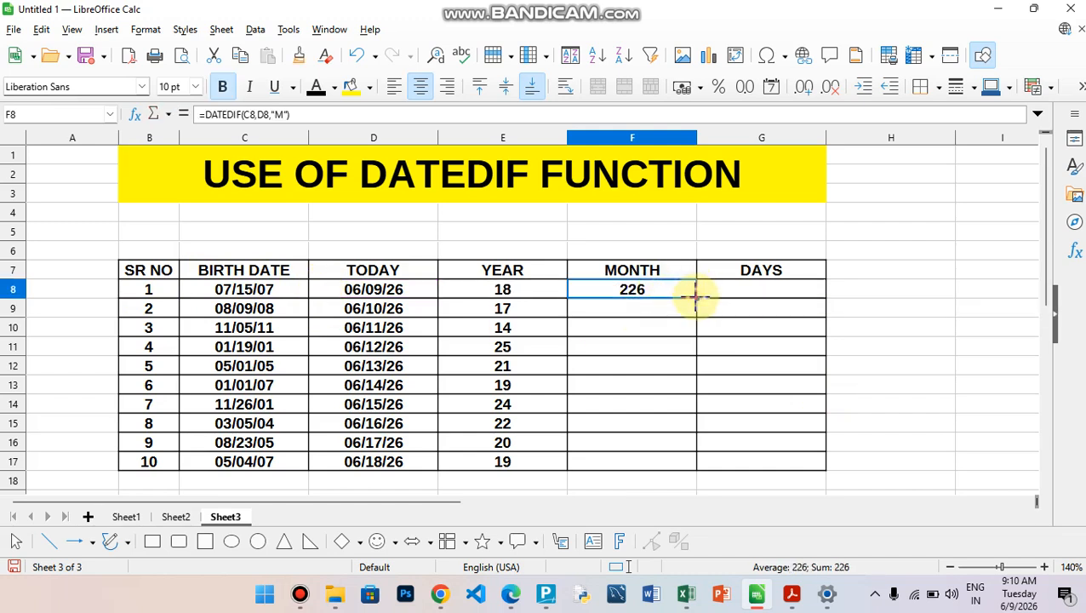
double_click(697, 298)
- Enter the formula =DATEDIF(C8,D8,"D") in cell G8 to calculate the first person's age in days
click(749, 296)
text(=)
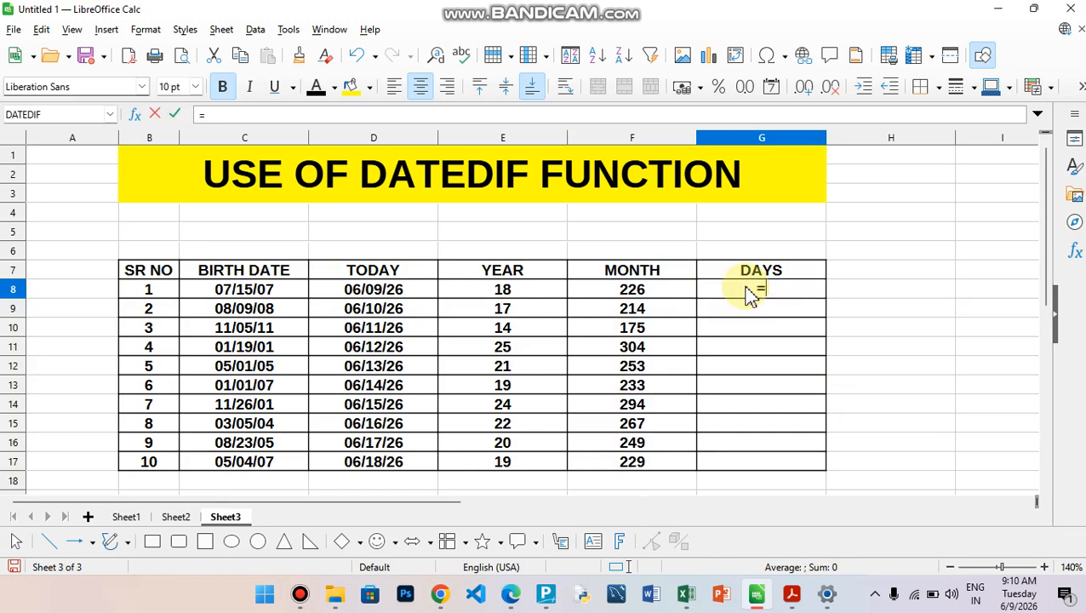
text(DATEFI)
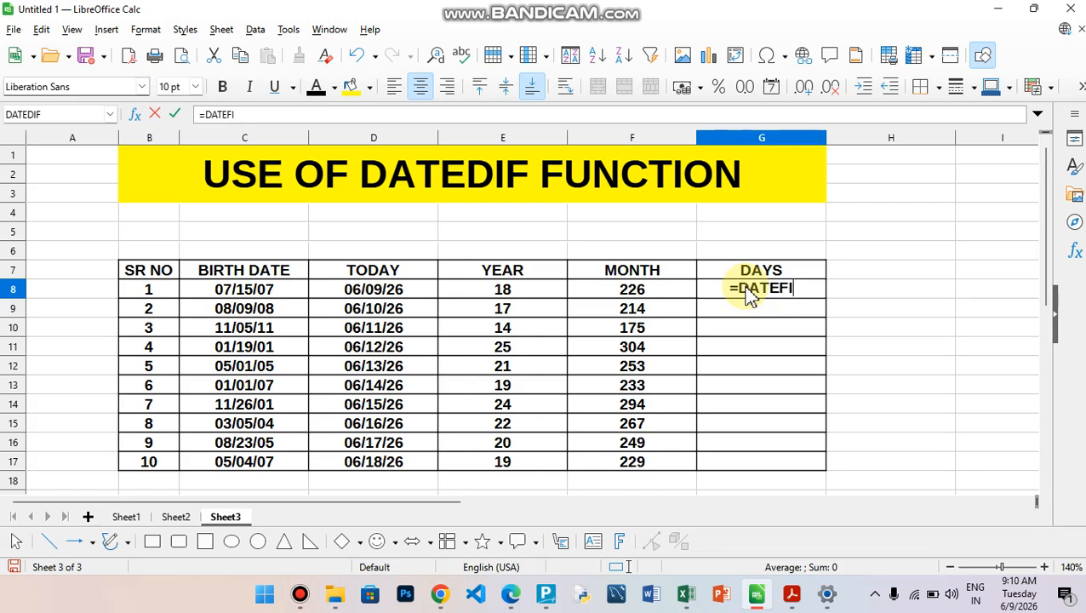
key(BackSpace)
text(DI)
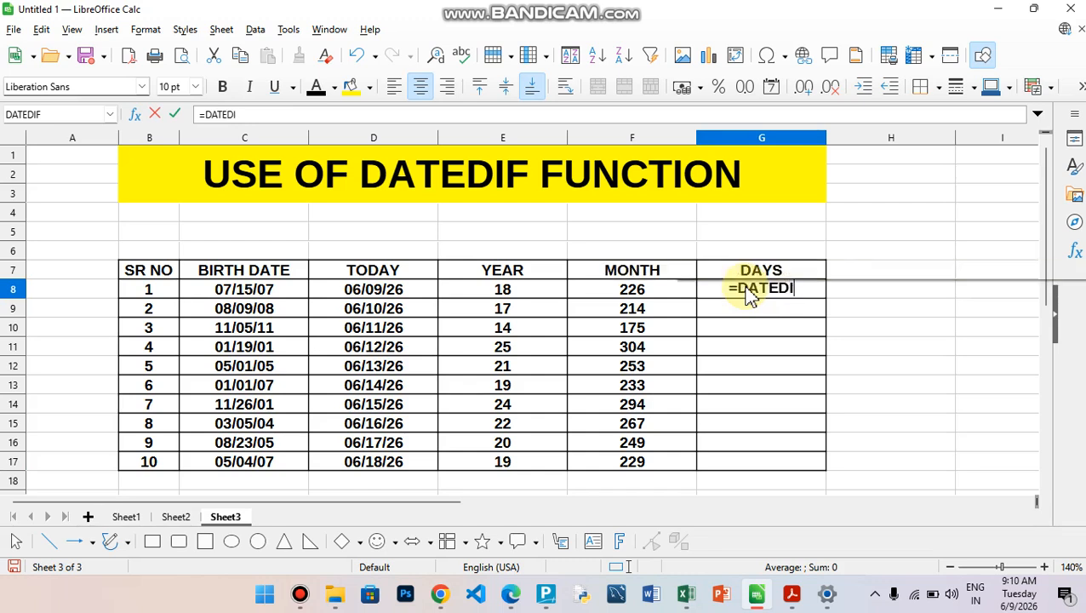
key(Return)
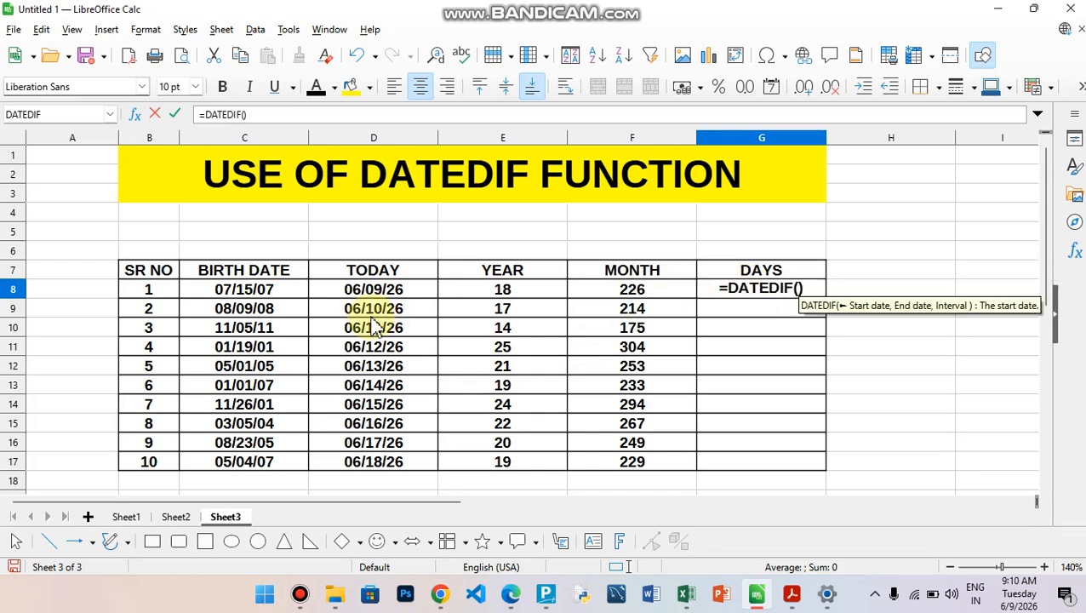
click(247, 292)
text(,)
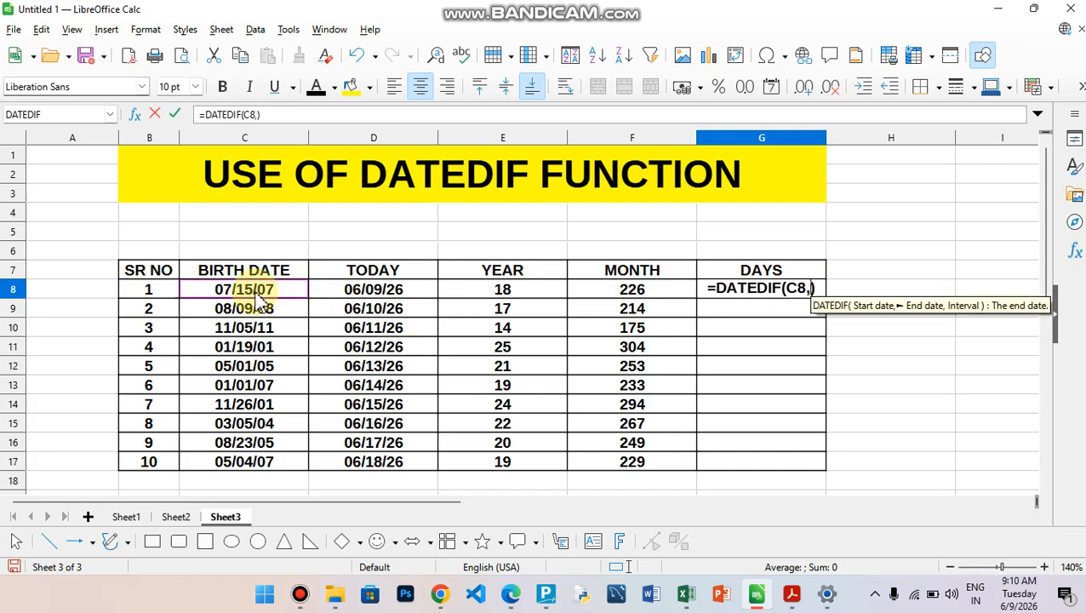
click(366, 296)
text(,)
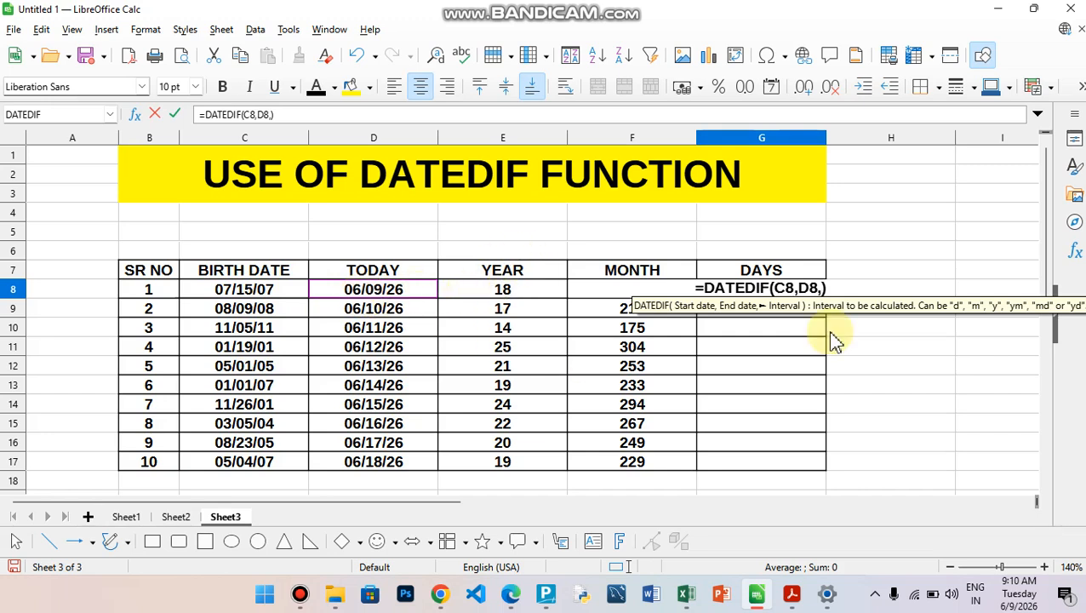
text("D")
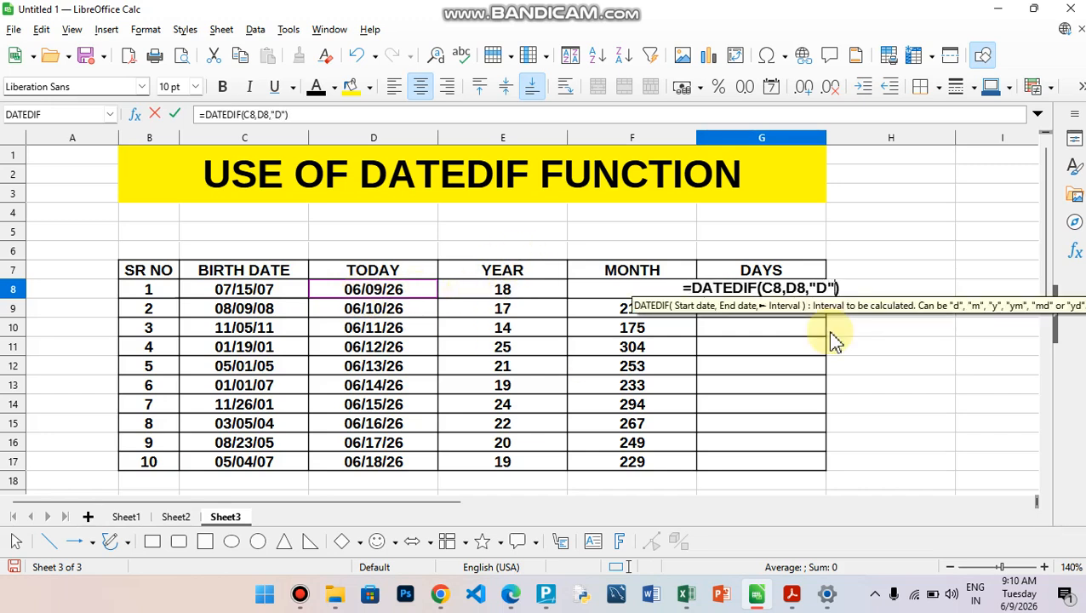
key(Return)
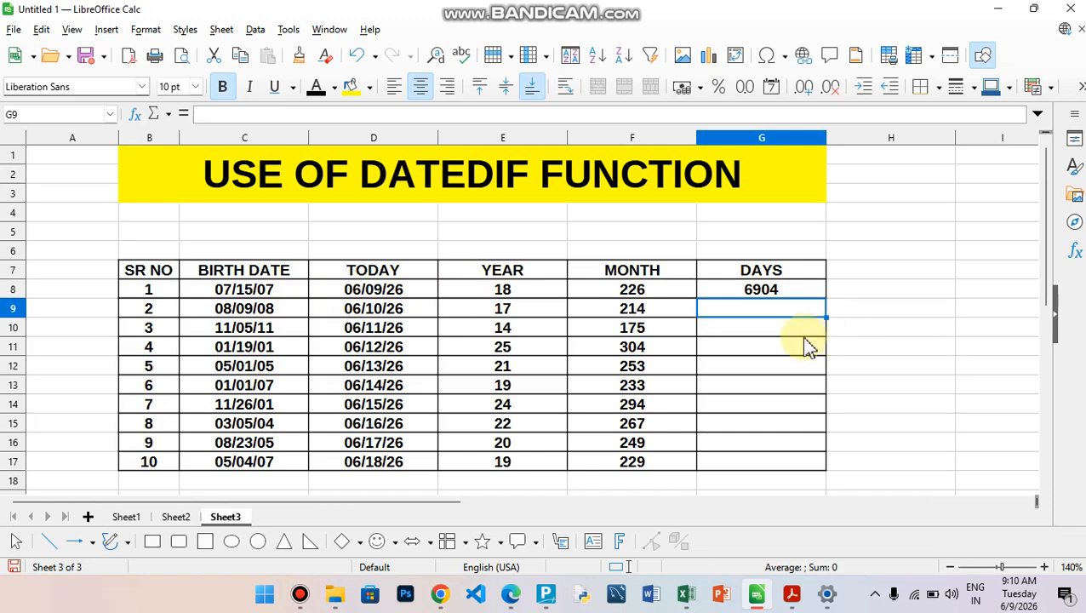
- Fill the day formula from G8 down the DAYS column to row 17
click(758, 294)
drag(822, 301, 811, 430)
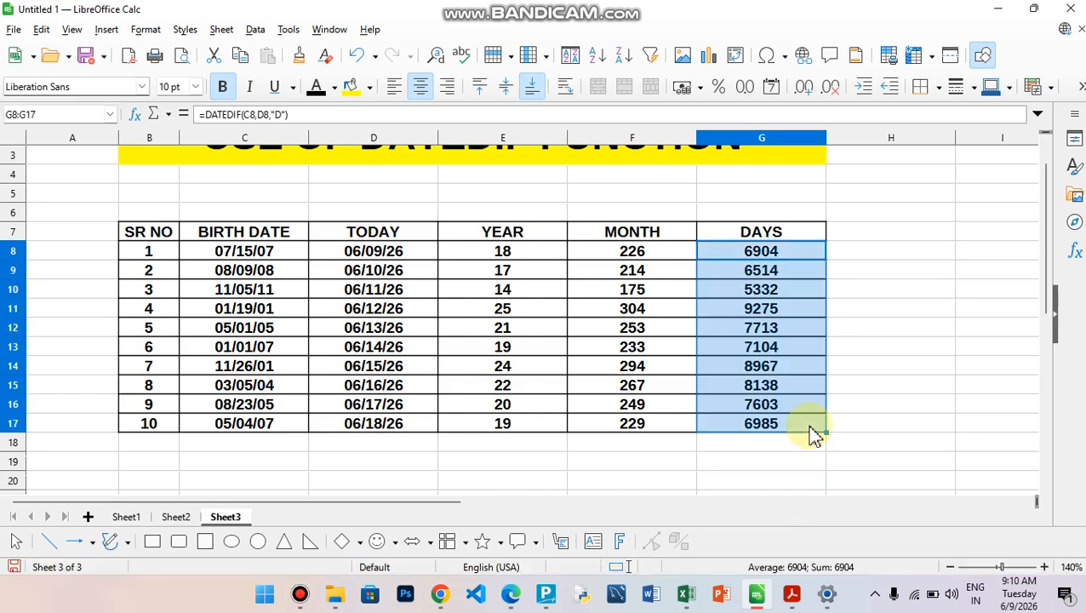
click(760, 329)
- Compare the birth date and today's date in row 8 with the calculated days, months and years
click(256, 252)
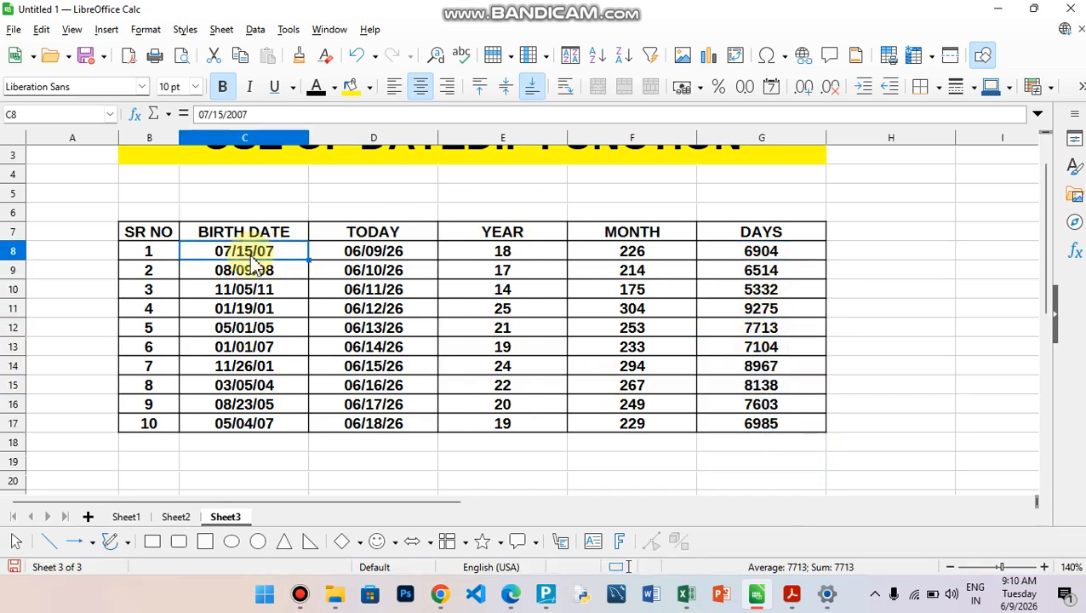
click(369, 255)
click(757, 255)
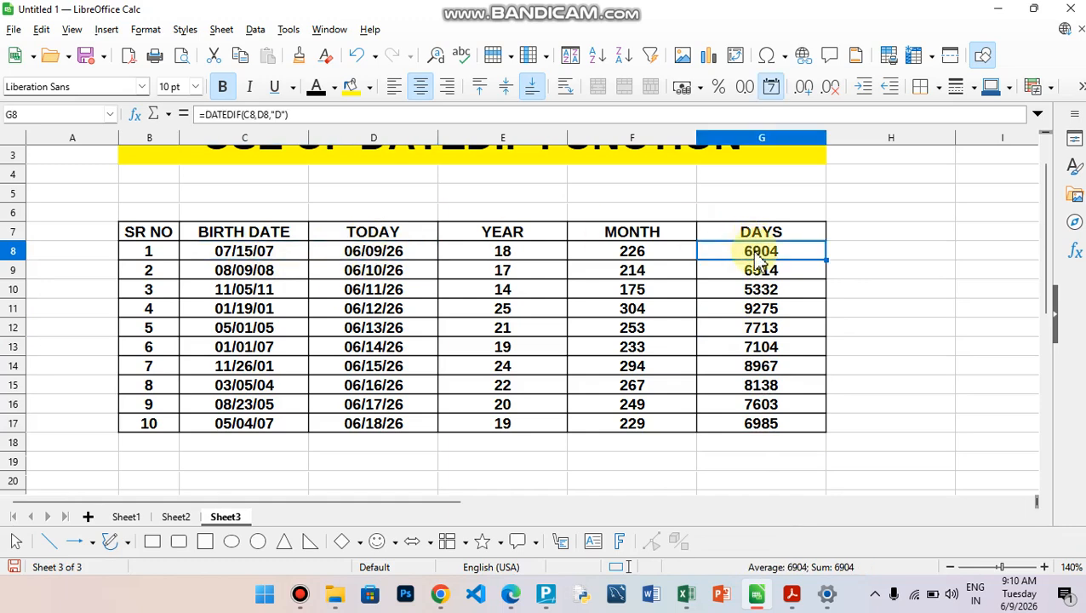
click(318, 267)
click(287, 260)
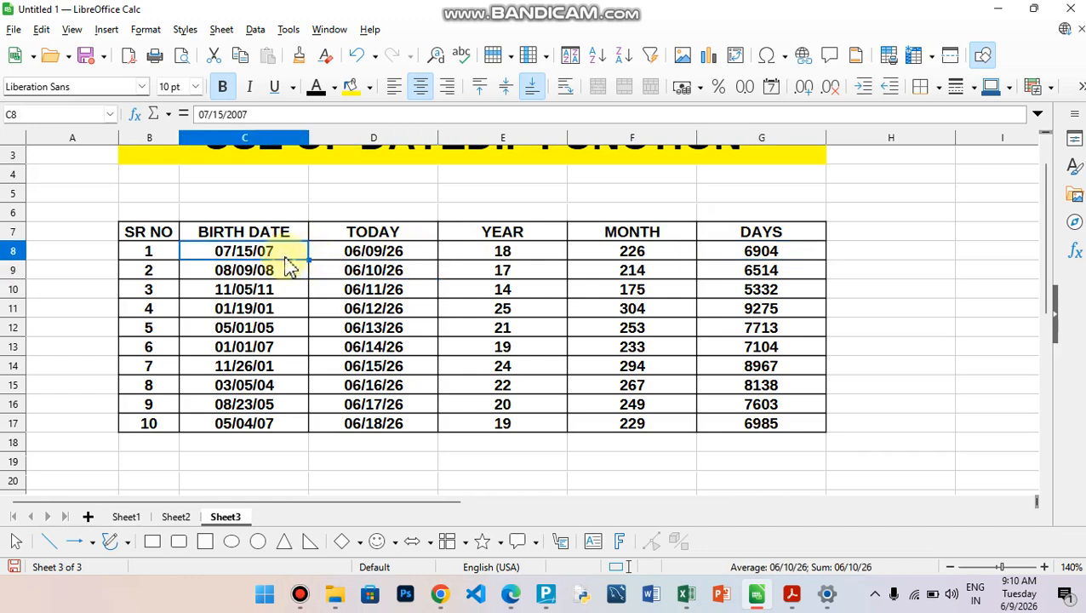
click(375, 253)
click(660, 258)
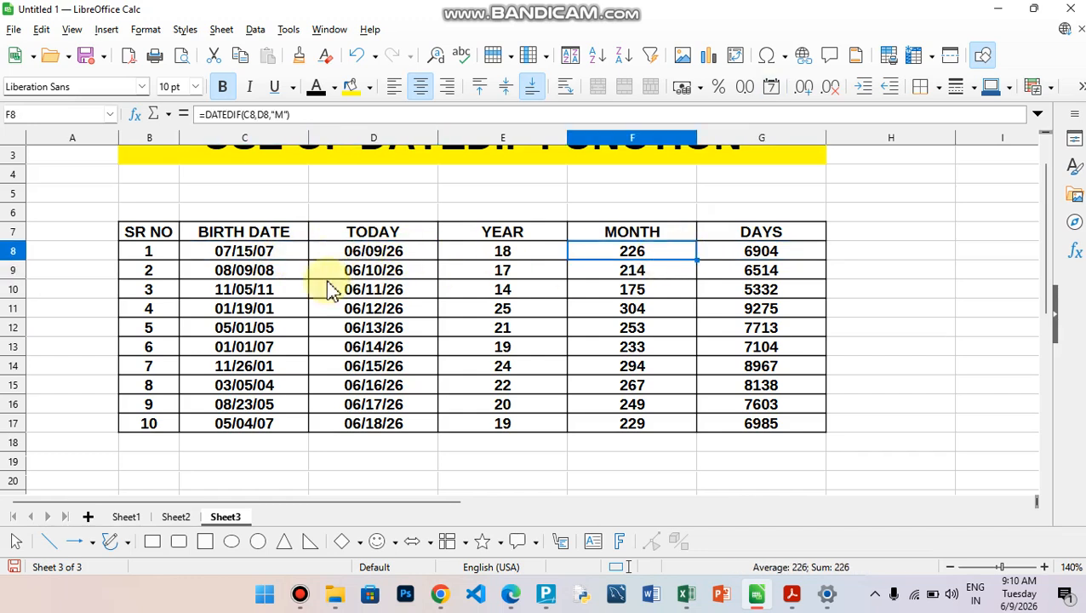
click(292, 284)
click(379, 270)
click(502, 257)
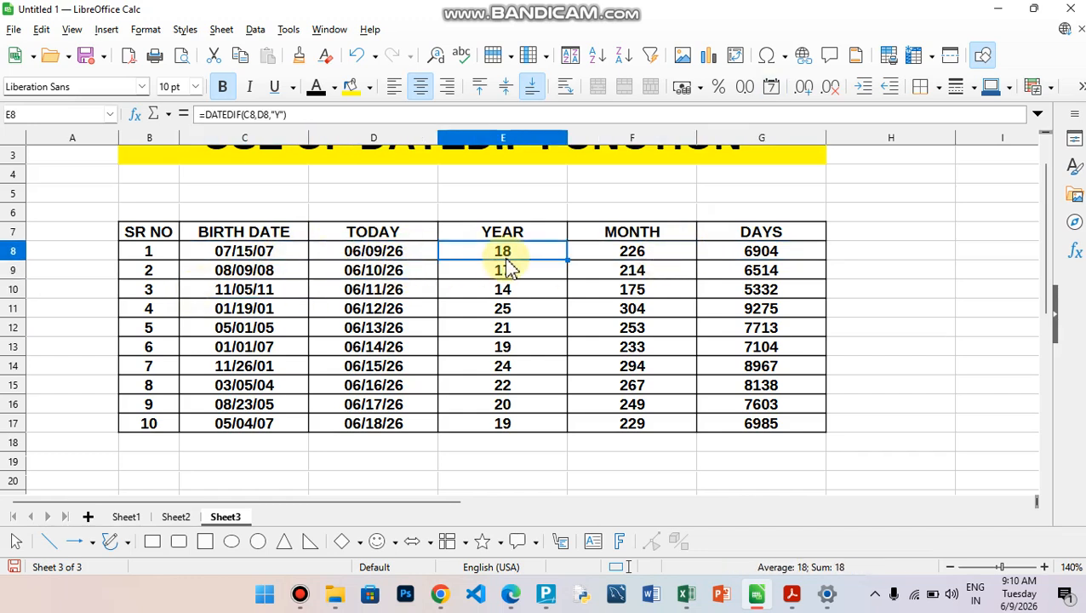
- Copy the whole table B7:G17 including its headers and paste it below, starting at cell B23
drag(141, 241, 430, 349)
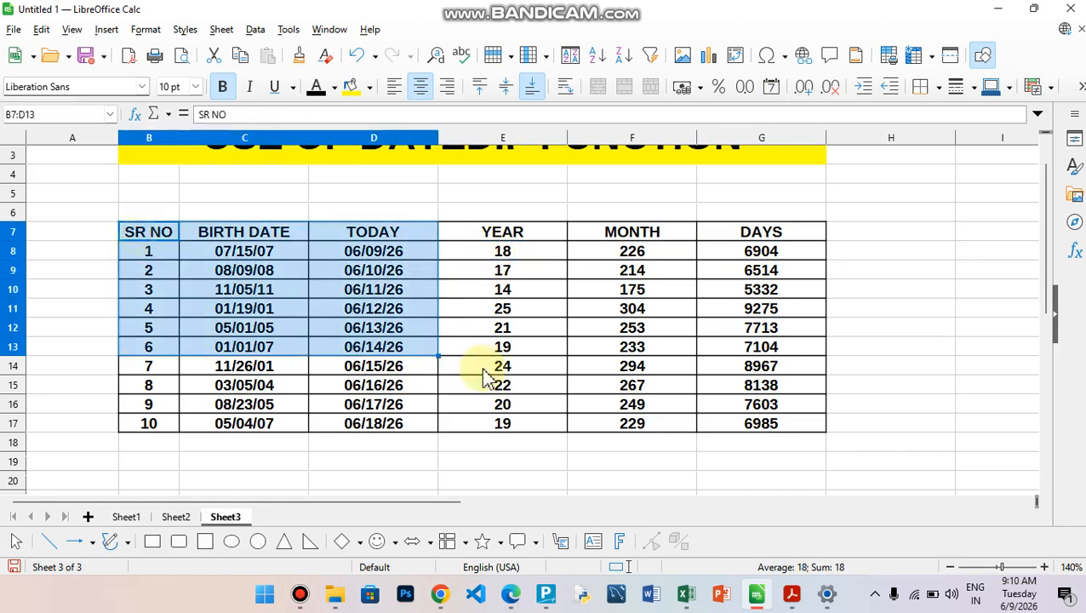
drag(485, 374, 766, 430)
key(ctrl+c)
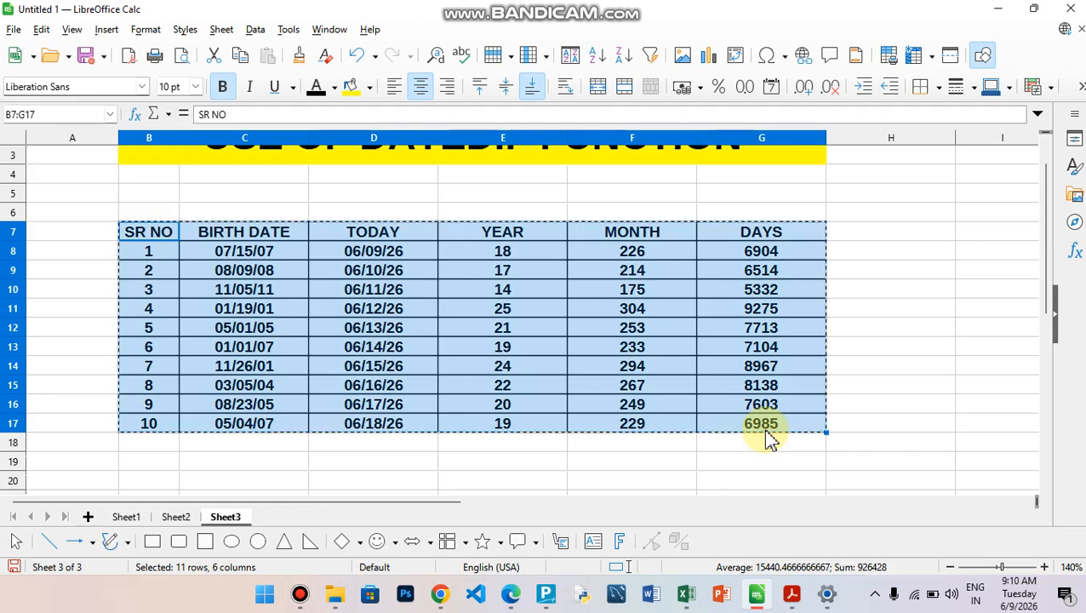
key(Down)
key(Down)
key(Down)
key(Down)
key(Down)
key(Down)
key(Down)
key(Down)
key(Down)
key(Down)
key(Down)
key(Down)
key(Down)
key(Down)
key(Down)
key(Down)
key(Down)
key(Down)
key(Down)
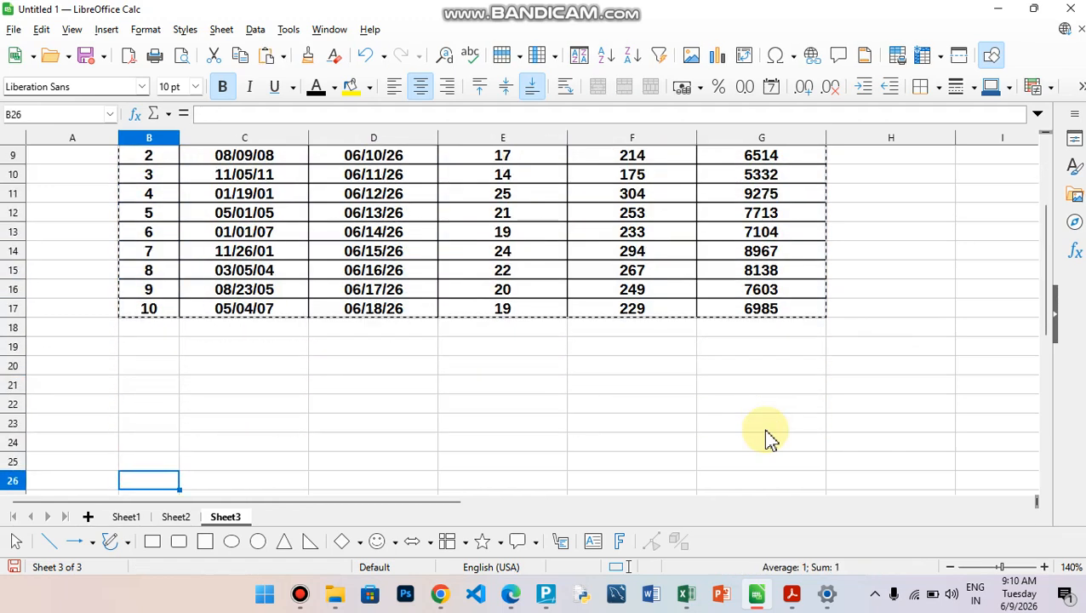
key(Up)
key(Up)
key(Up)
key(ctrl+v)
- Clear the month and day values in F24:G33 of the copied table, keeping its headers
key(Right)
key(Right)
key(Right)
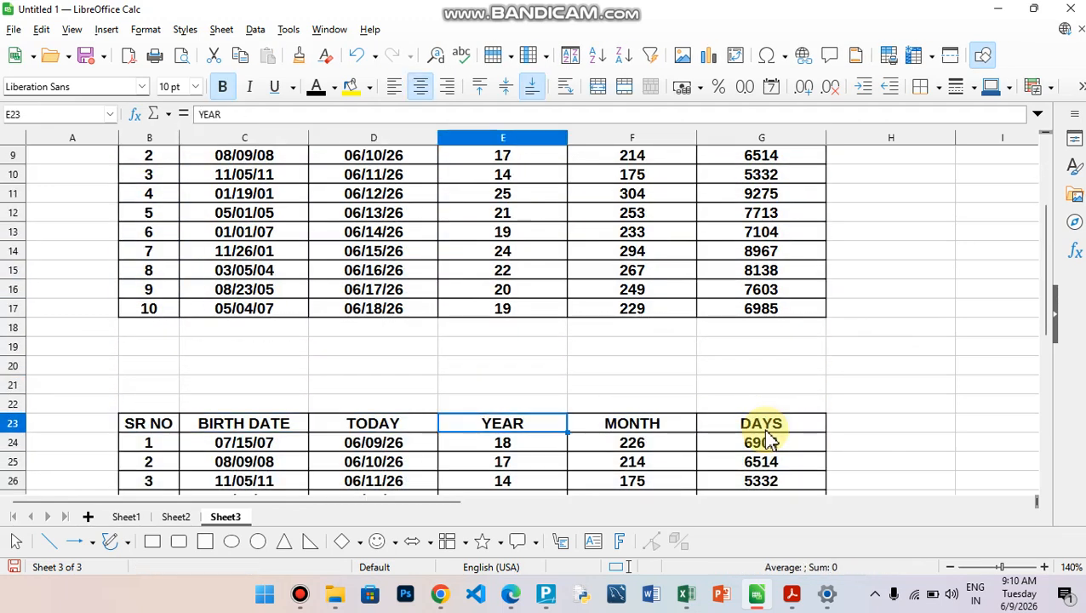
key(Right)
key(Down)
key(ctrl+shift+Right)
key(ctrl+shift+Down)
key(Delete)
key(Up)
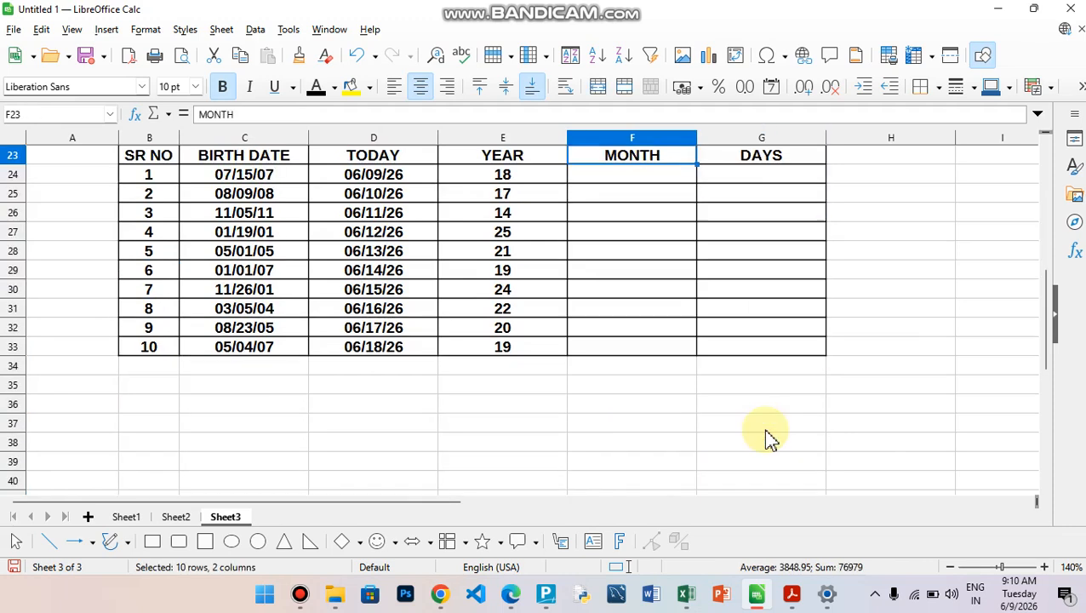
- Examine the copied table's first record, checking its birth date in C24 and the year formula in E24
key(Left)
key(Up)
key(Up)
key(Down)
key(Down)
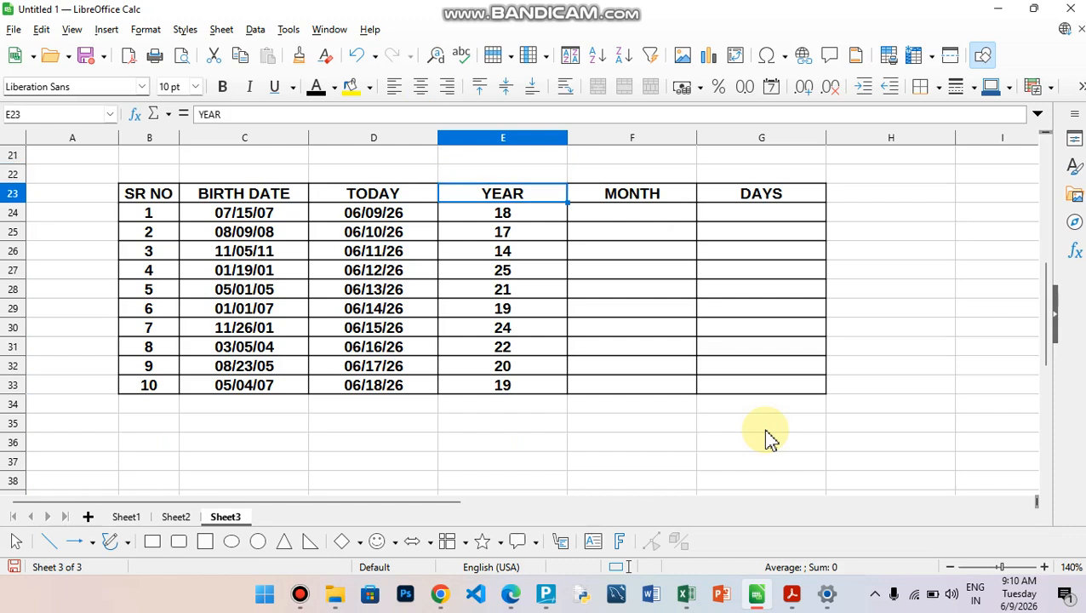
click(213, 217)
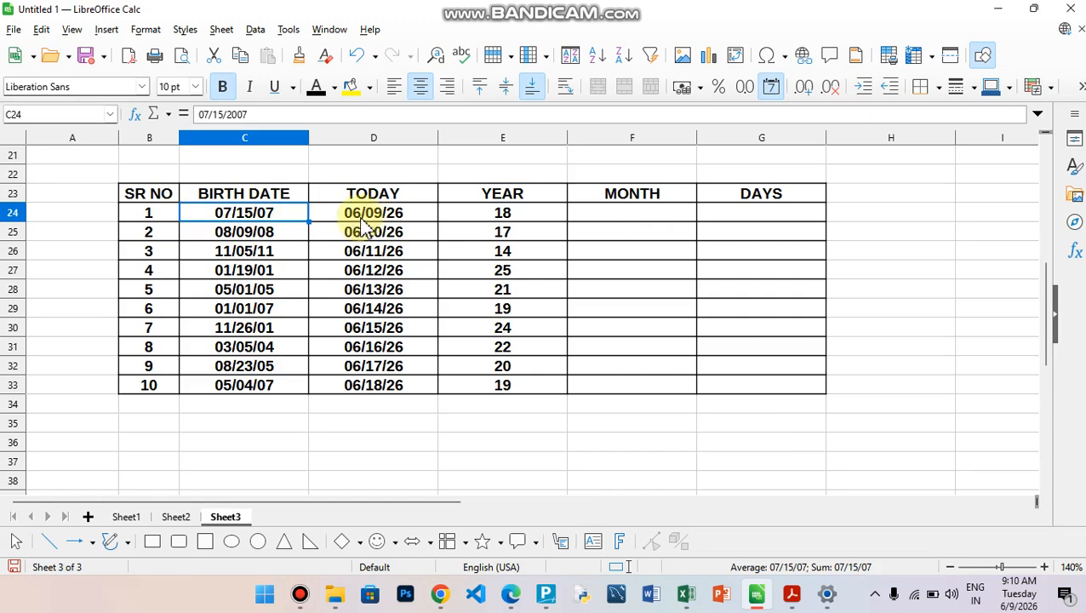
click(482, 212)
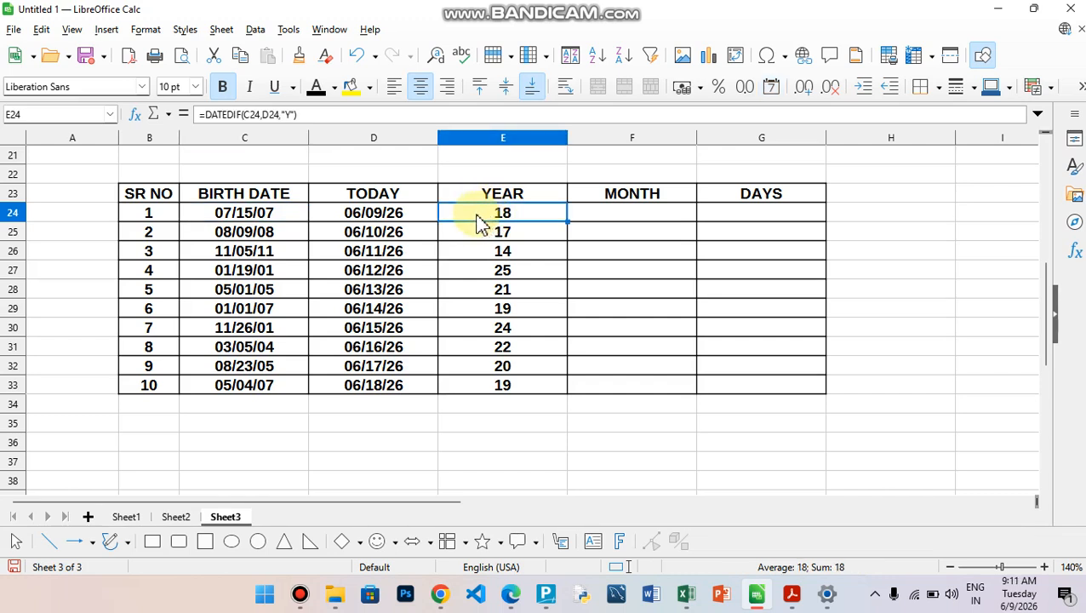
- Enter the formula =DATEDIF(C24,D24,"YM") in cell F24 to calculate the months beyond the full years
click(628, 219)
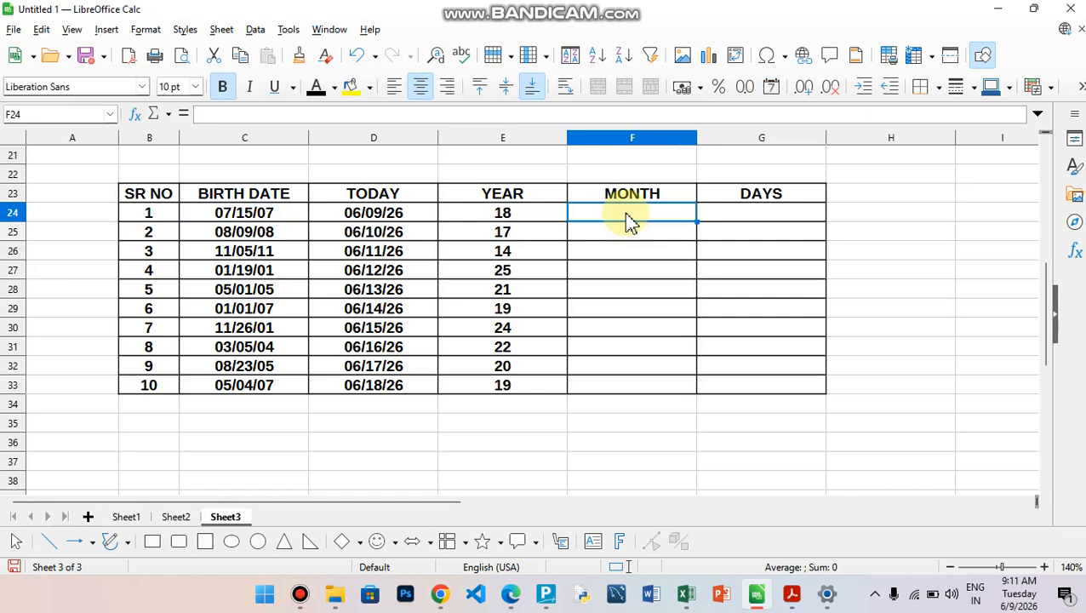
text(=)
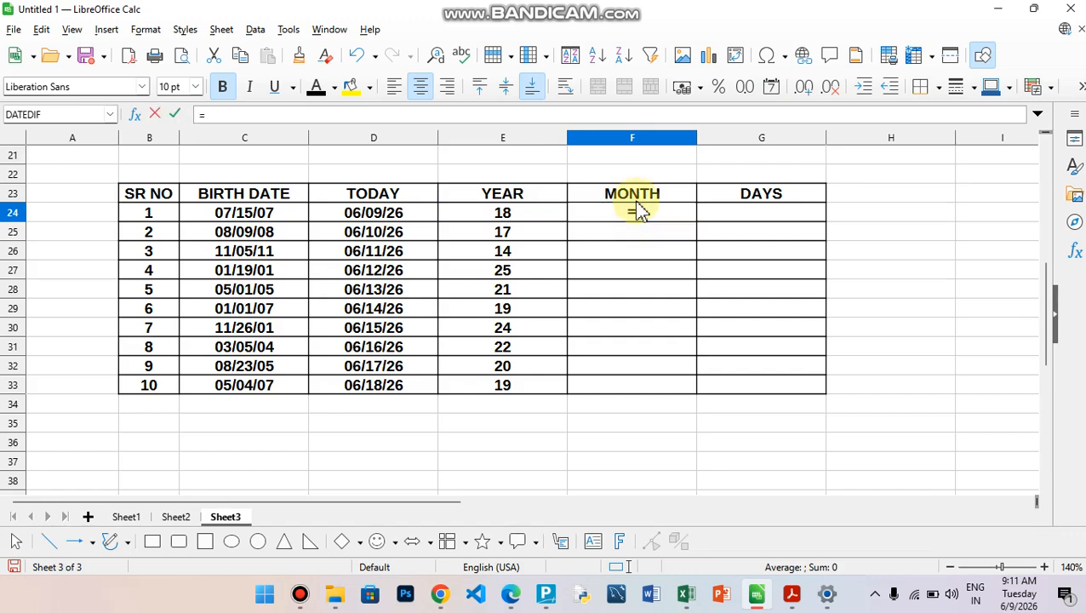
text(DATED)
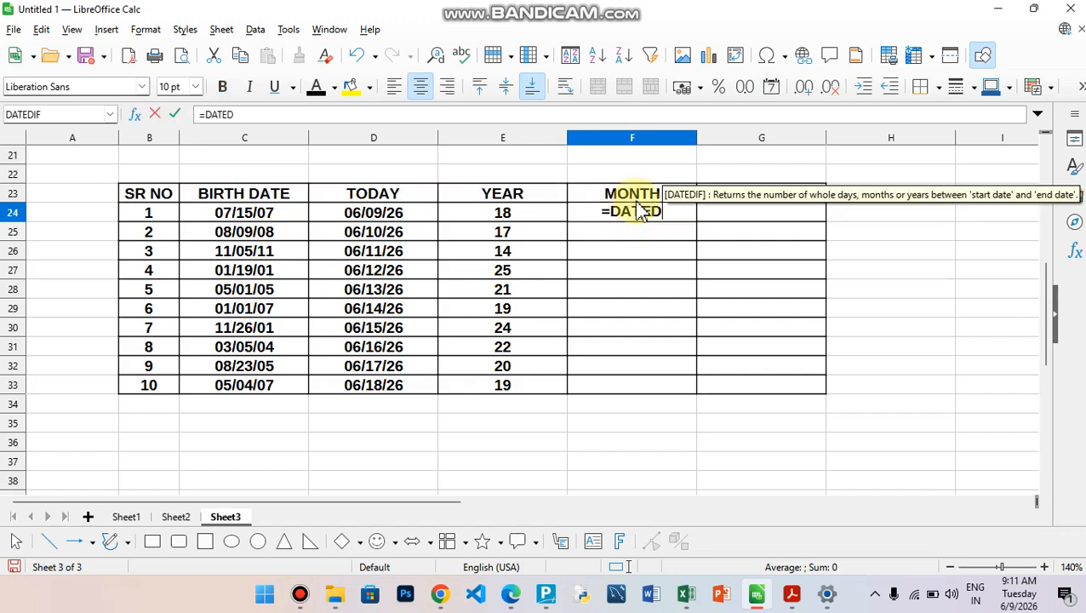
text(IF()
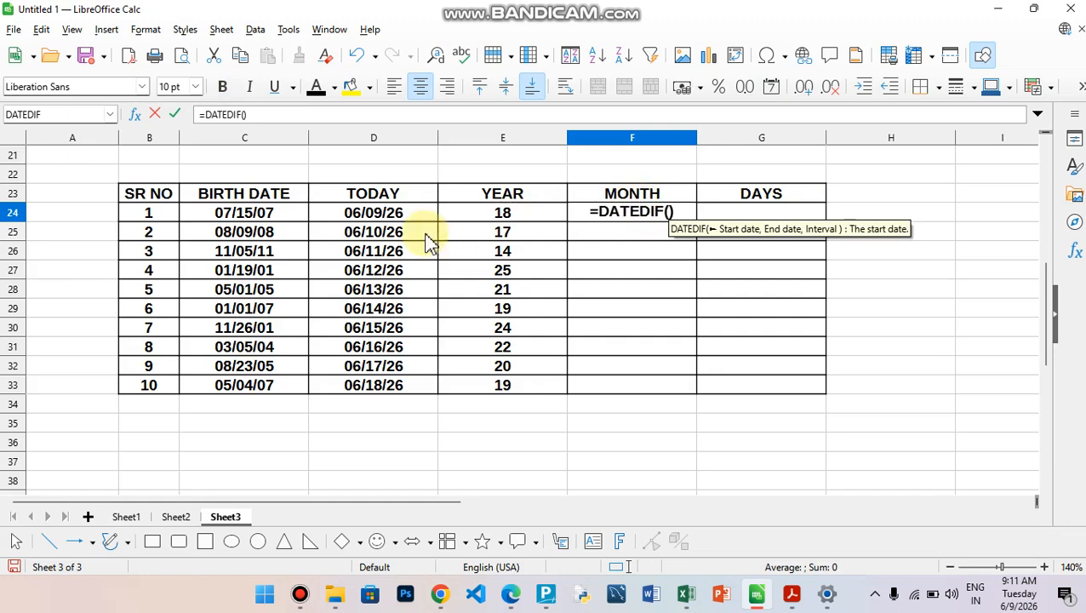
click(270, 221)
text(,)
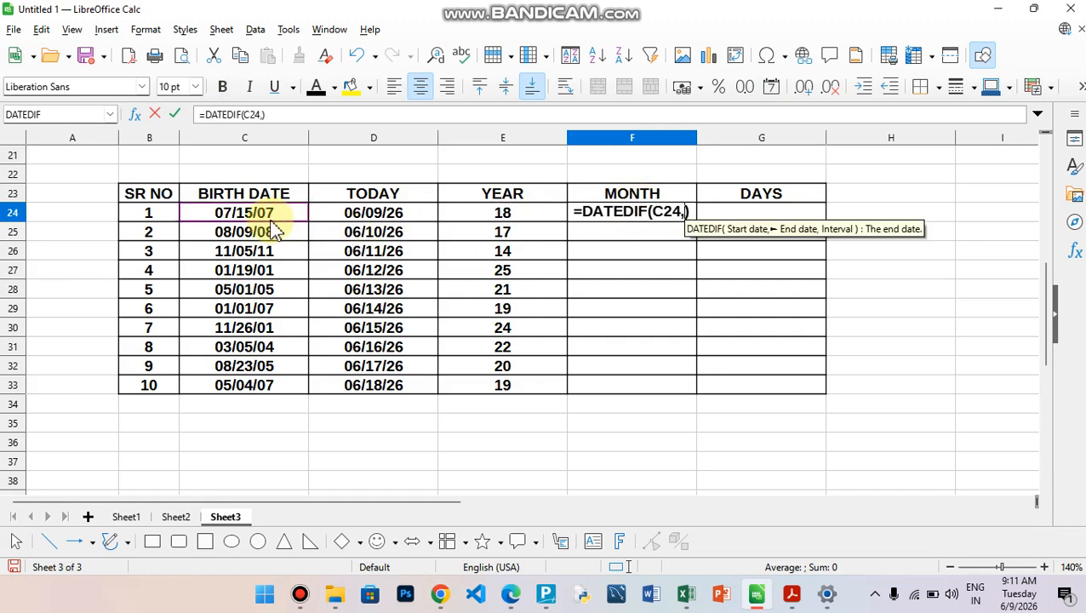
click(349, 222)
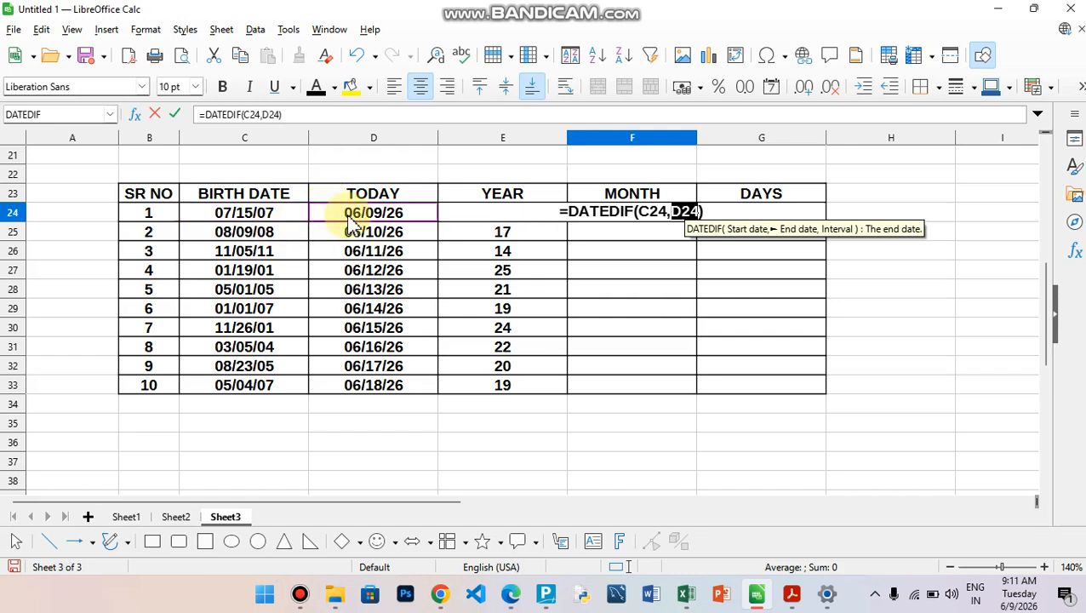
text(,")
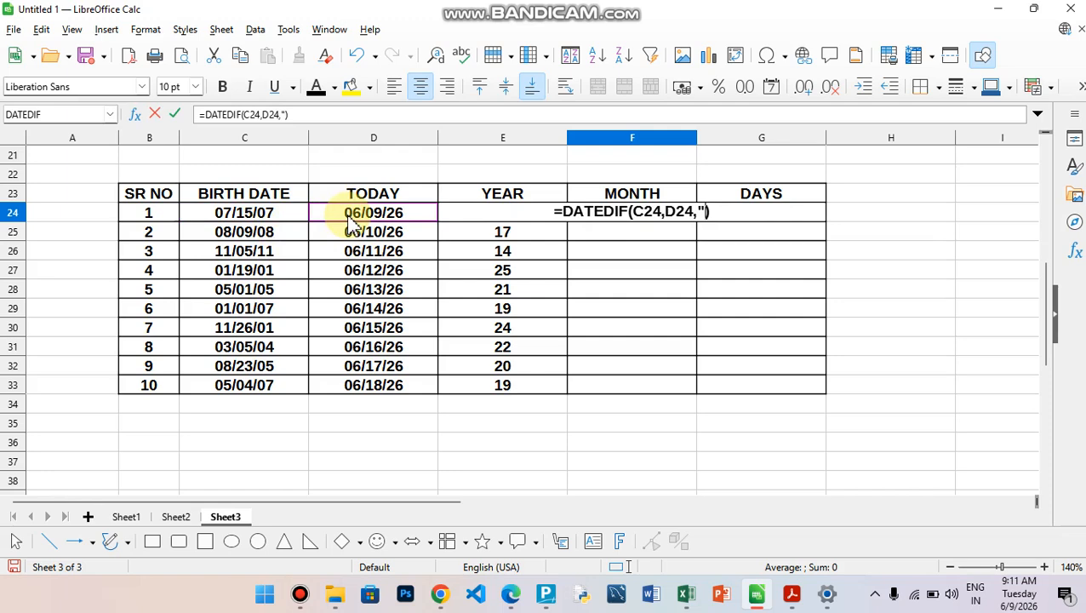
text(YM")
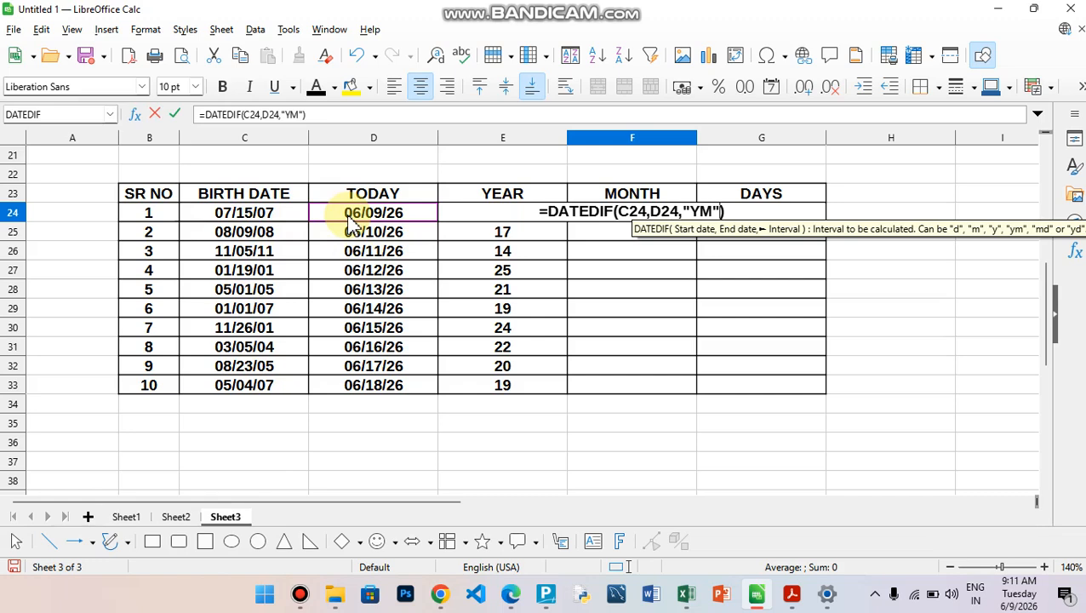
key(Return)
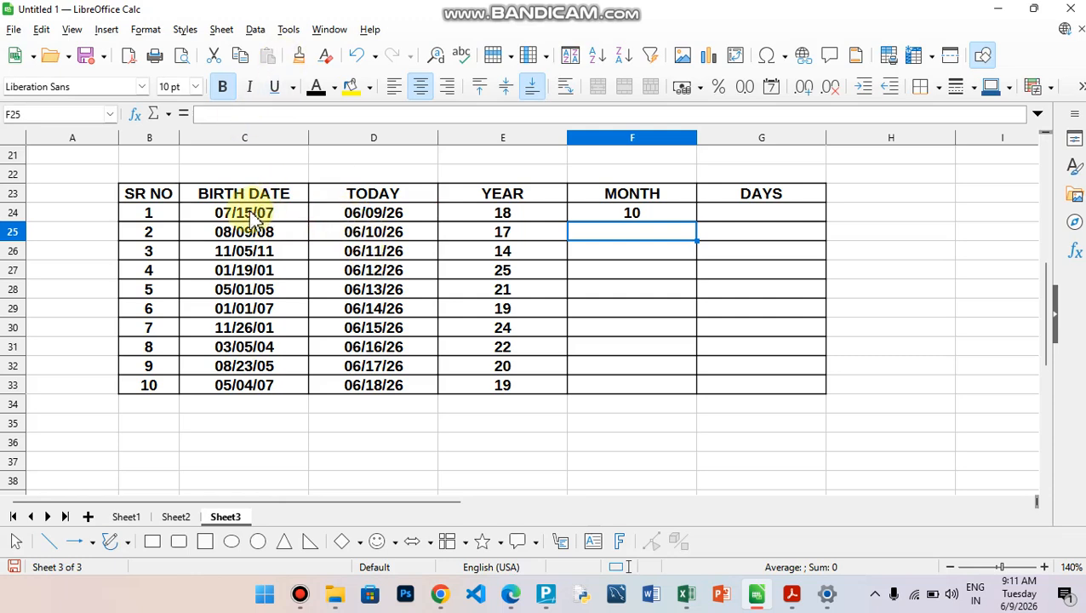
- Try 08/09/2026 as today's date in cell D24 to test the formulas, and undo the change
click(377, 219)
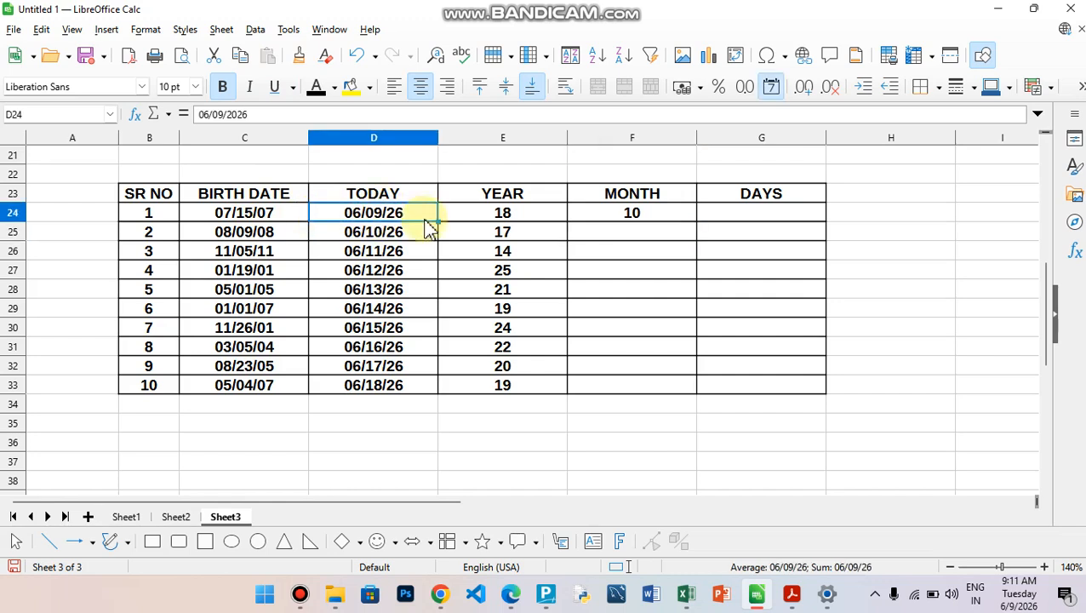
double_click(367, 214)
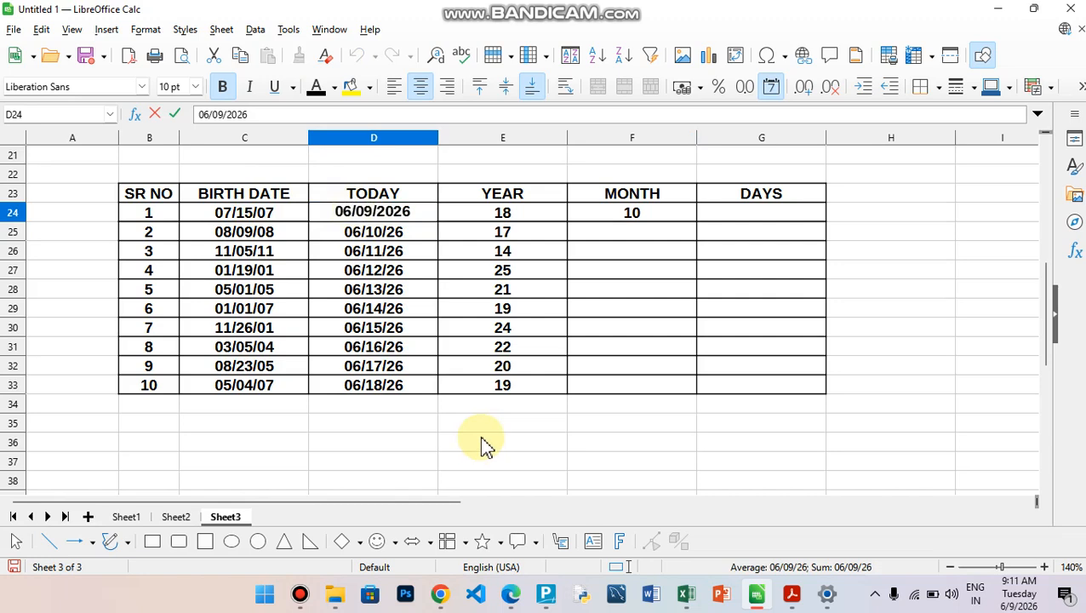
key(BackSpace)
text(8)
key(Return)
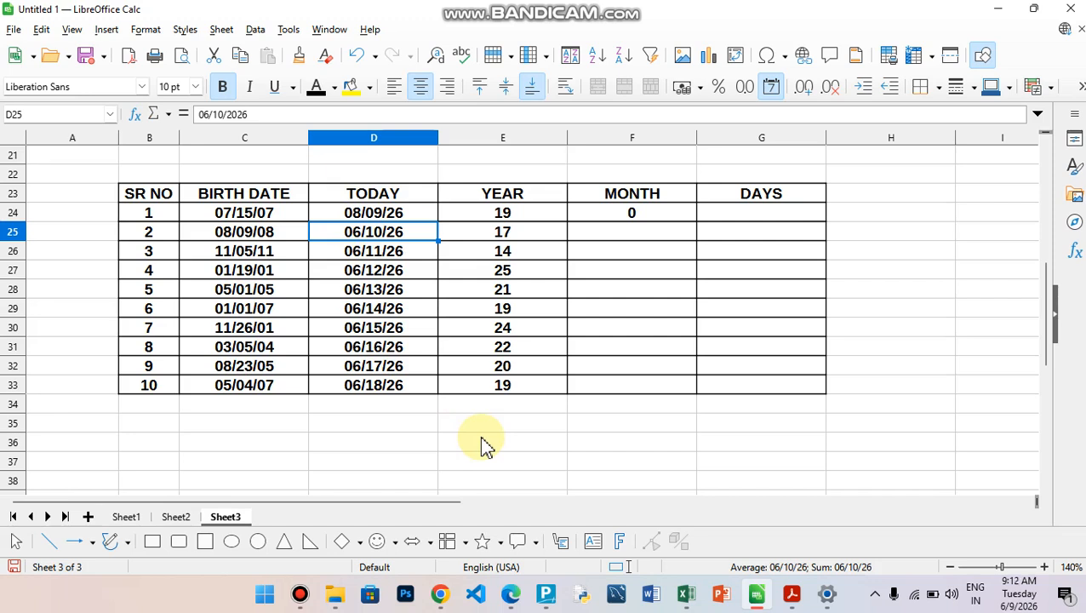
key(ctrl+z)
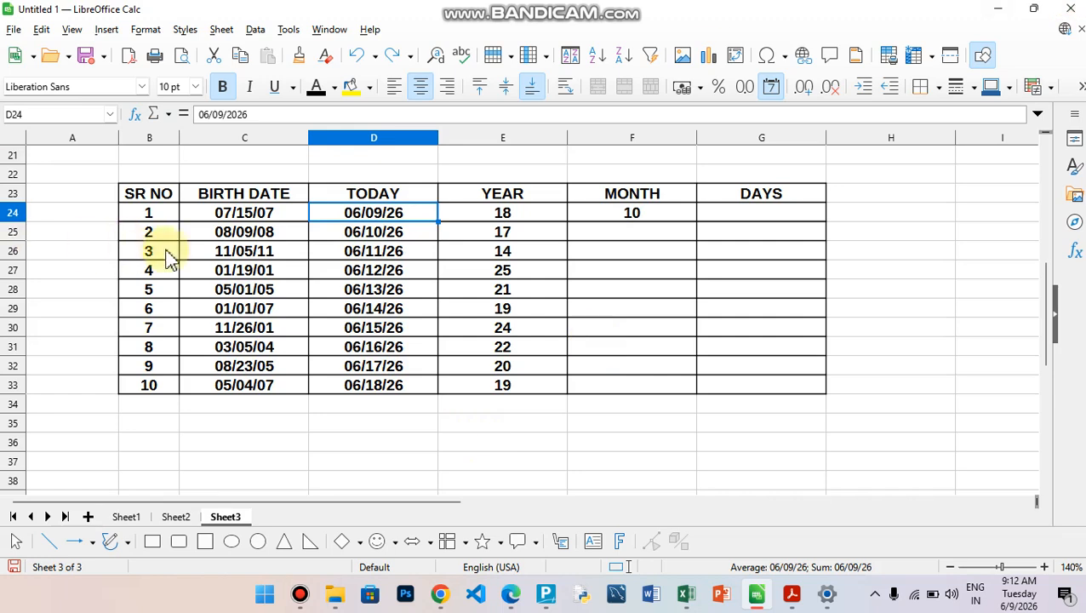
- Compare the birth date and today's date in row 24 with the year and month formulas
click(274, 214)
click(384, 213)
click(498, 222)
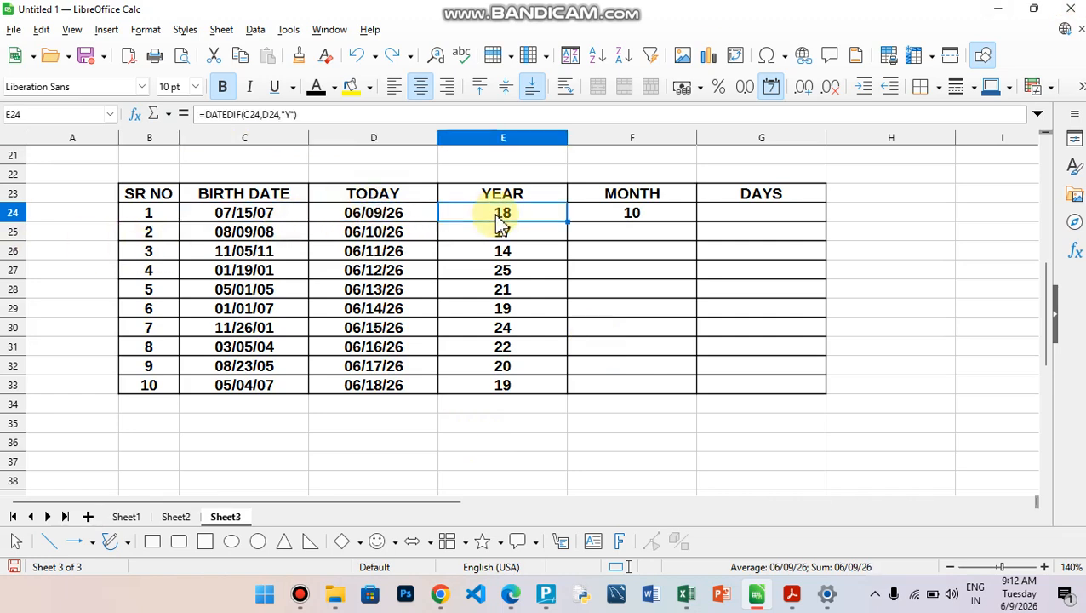
click(609, 226)
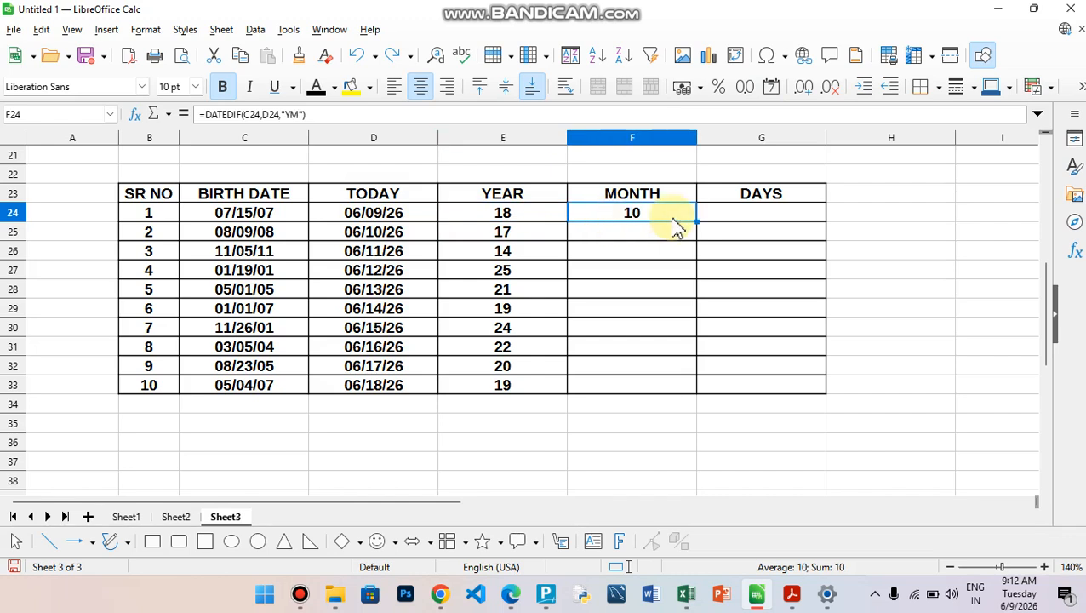
- Enter the formula =DATEDIF(C24,D24,"MD") in cell G24 to calculate the days beyond the full months
click(728, 224)
text(=DATEDI)
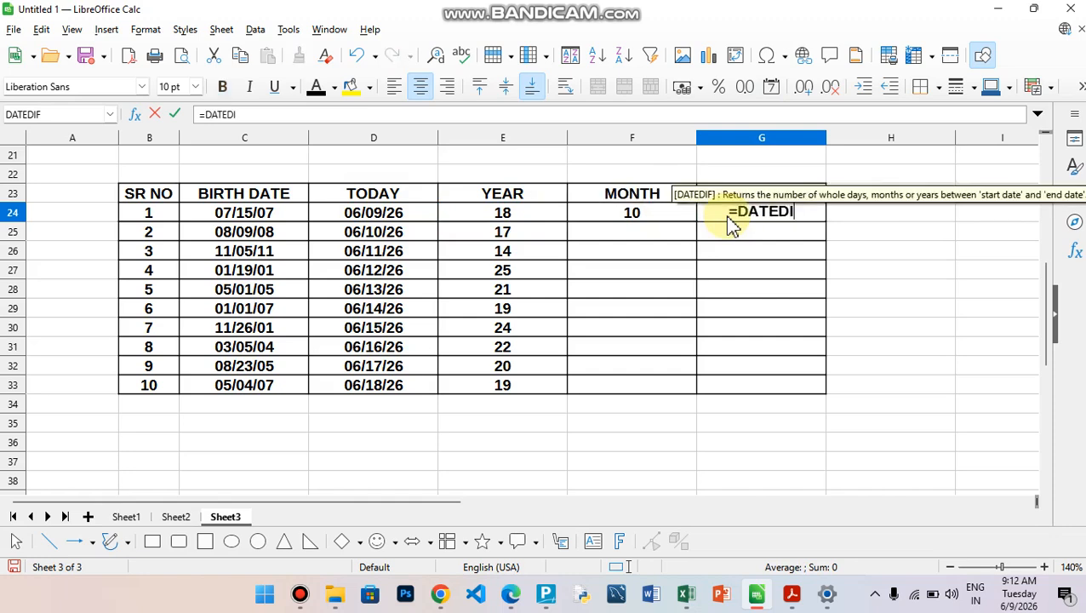
key(Return)
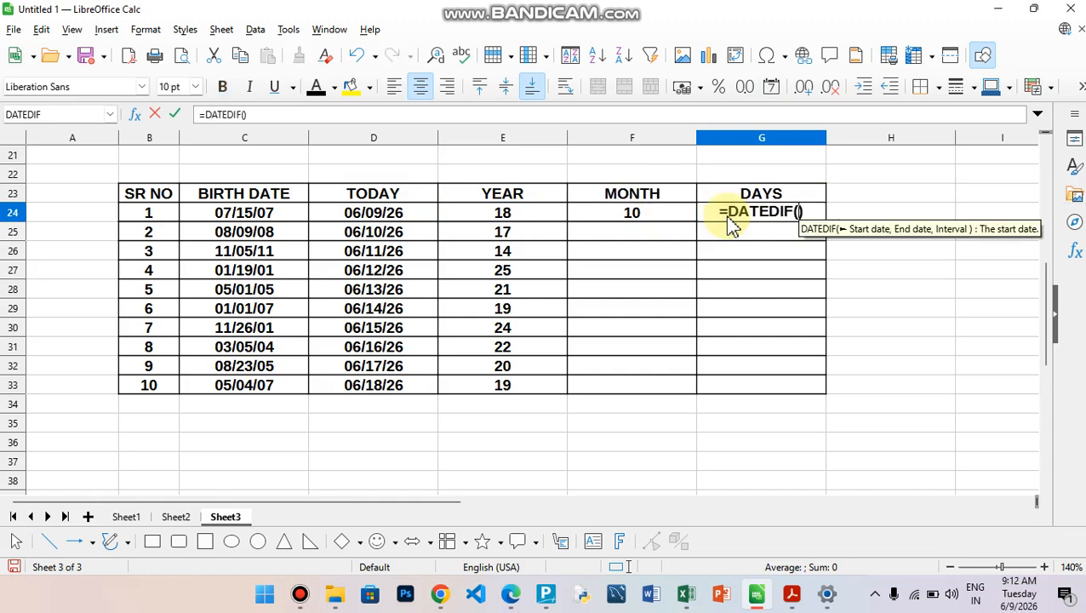
click(269, 217)
text(,)
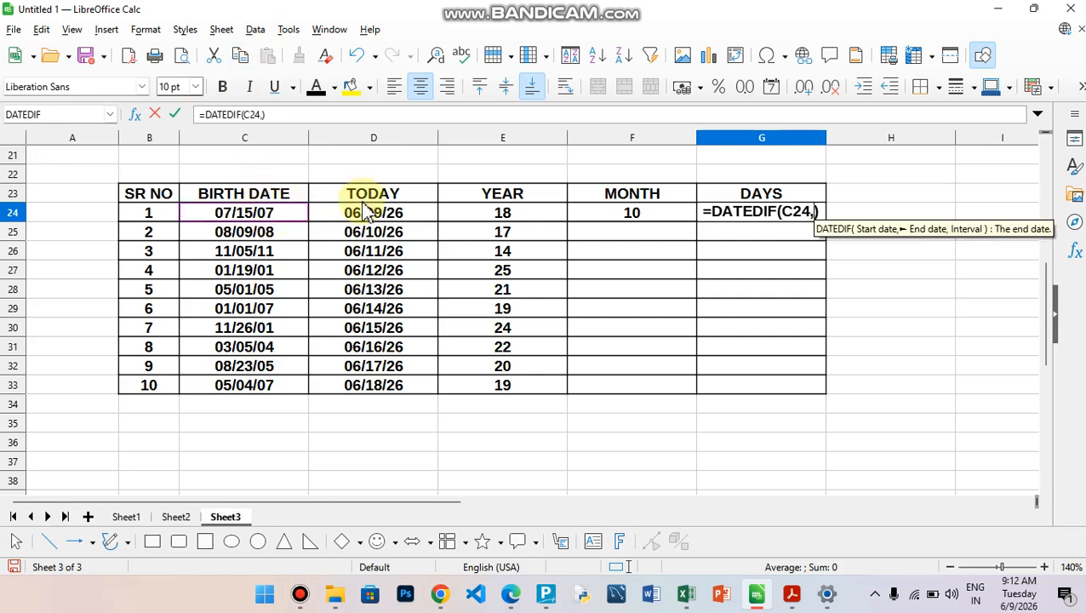
click(364, 218)
click(385, 228)
click(388, 215)
text(,)
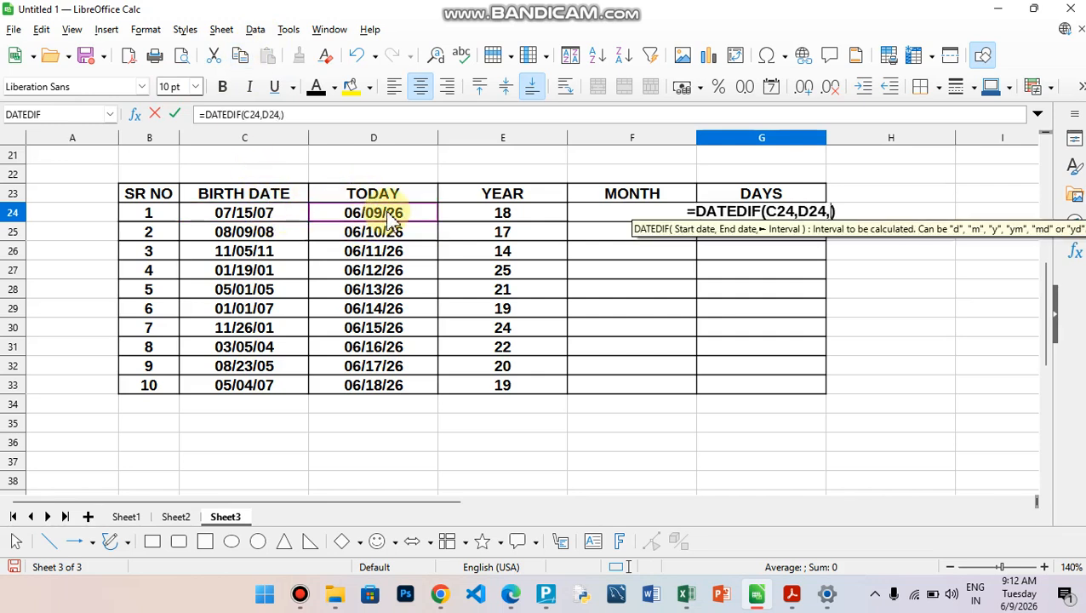
text("MD")
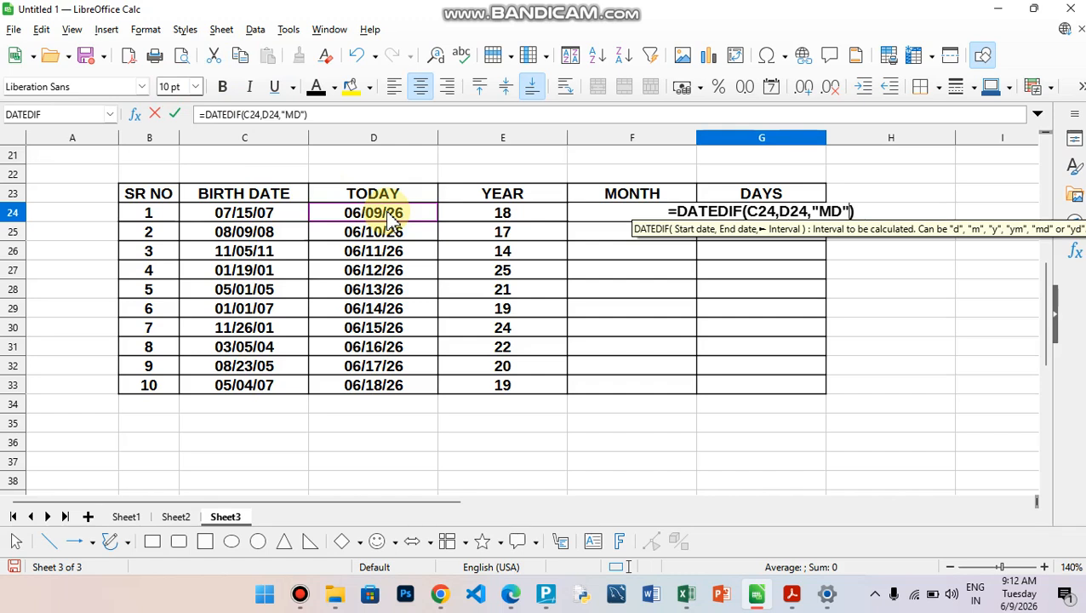
key(Return)
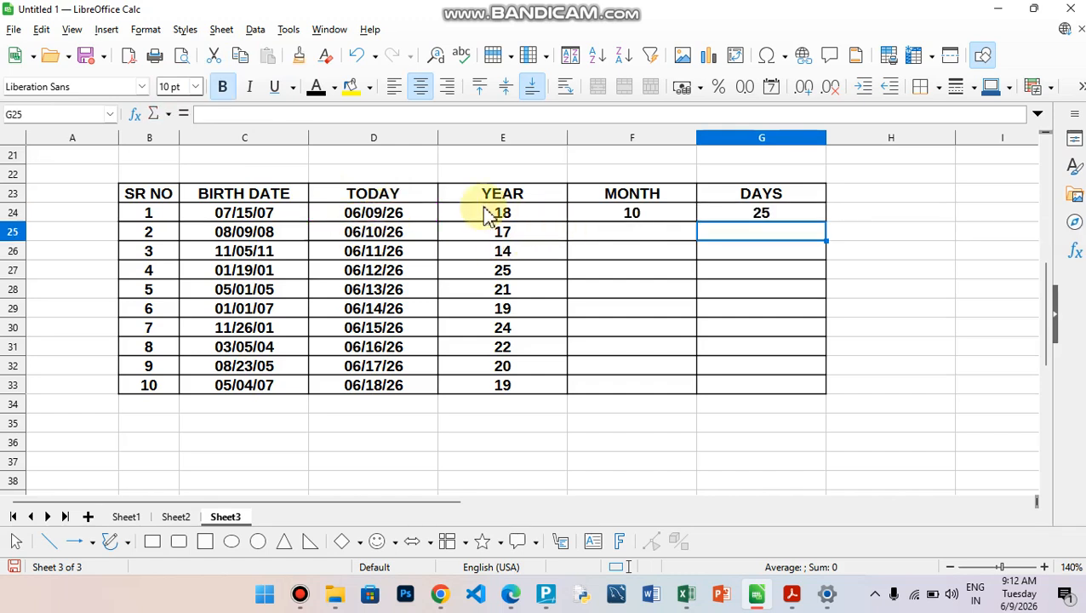
- Fill the year, month and day formulas from E24:G24 down through row 33 of the copied table
click(265, 213)
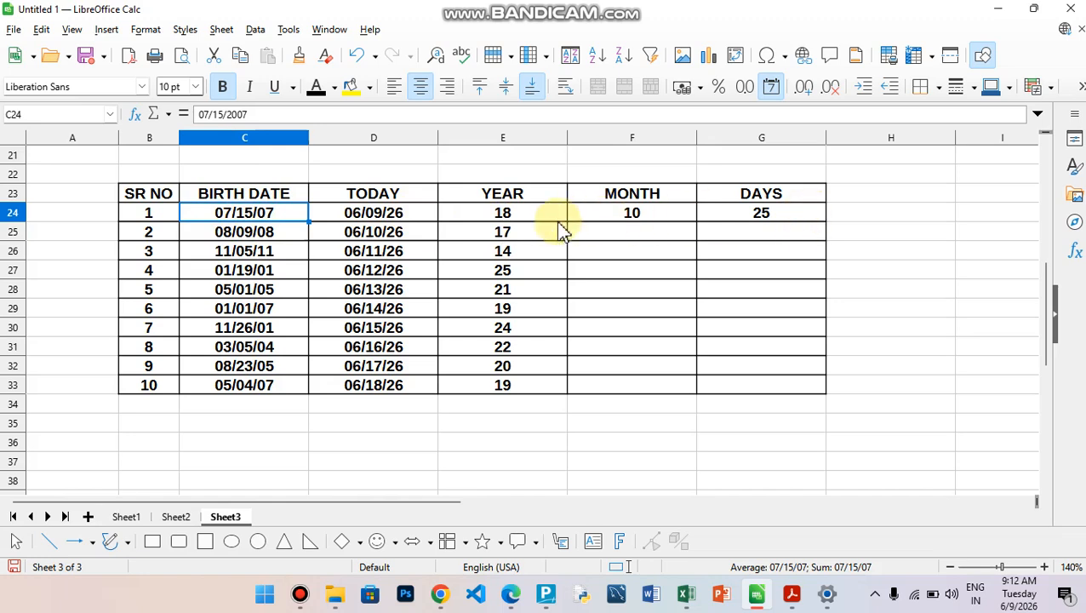
drag(535, 219, 782, 403)
click(572, 426)
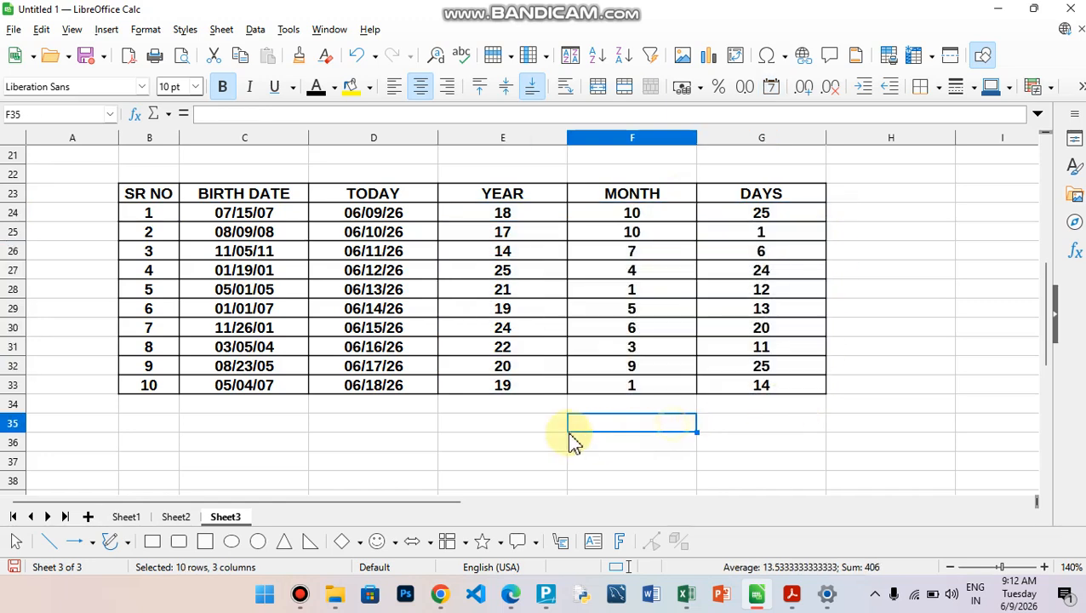
- Check the last record in row 33, comparing its birth date with the year, month and day formulas
click(253, 394)
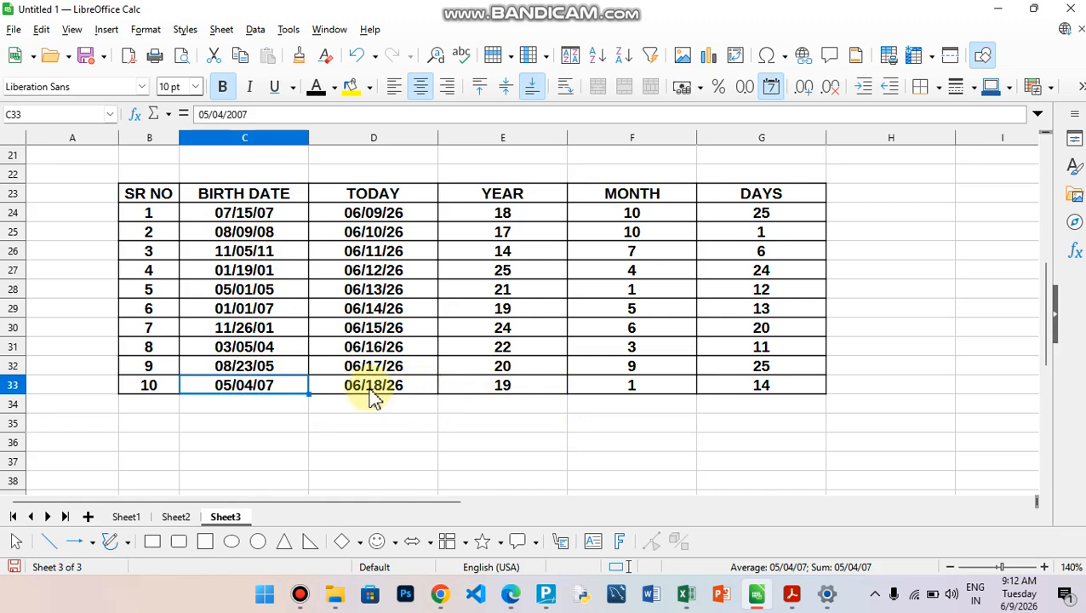
click(493, 388)
click(630, 390)
click(742, 392)
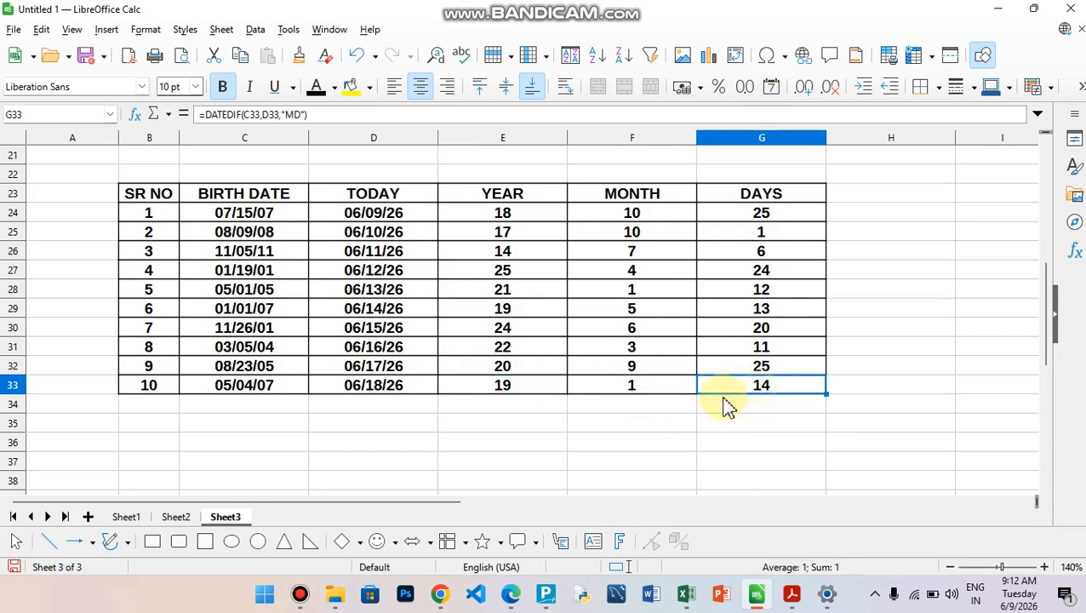
- Re-enter the month part of the second record's birth date in cell C25
click(230, 237)
double_click(234, 241)
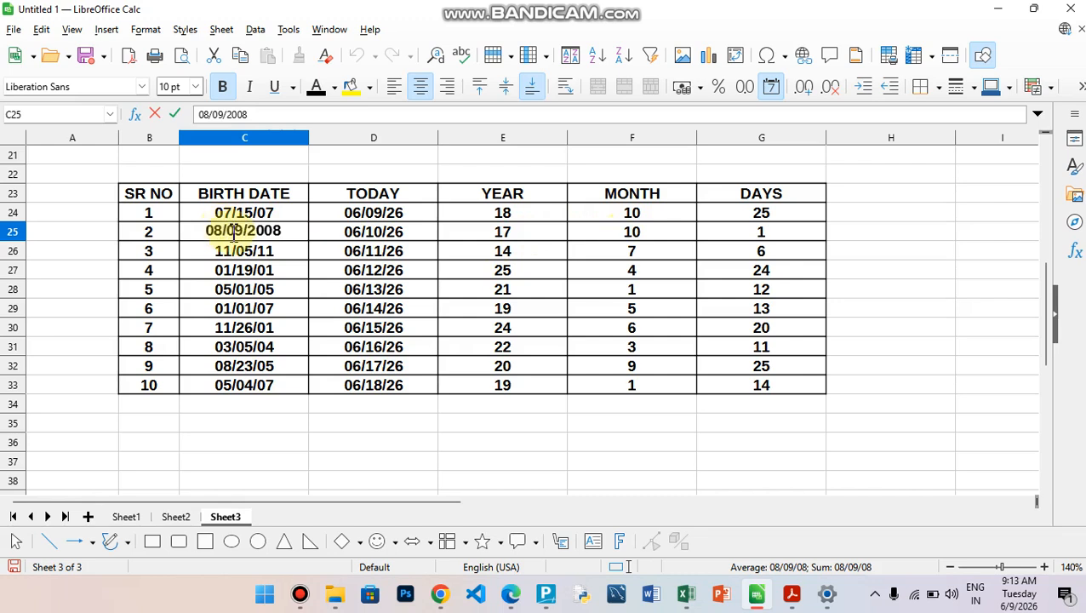
key(BackSpace)
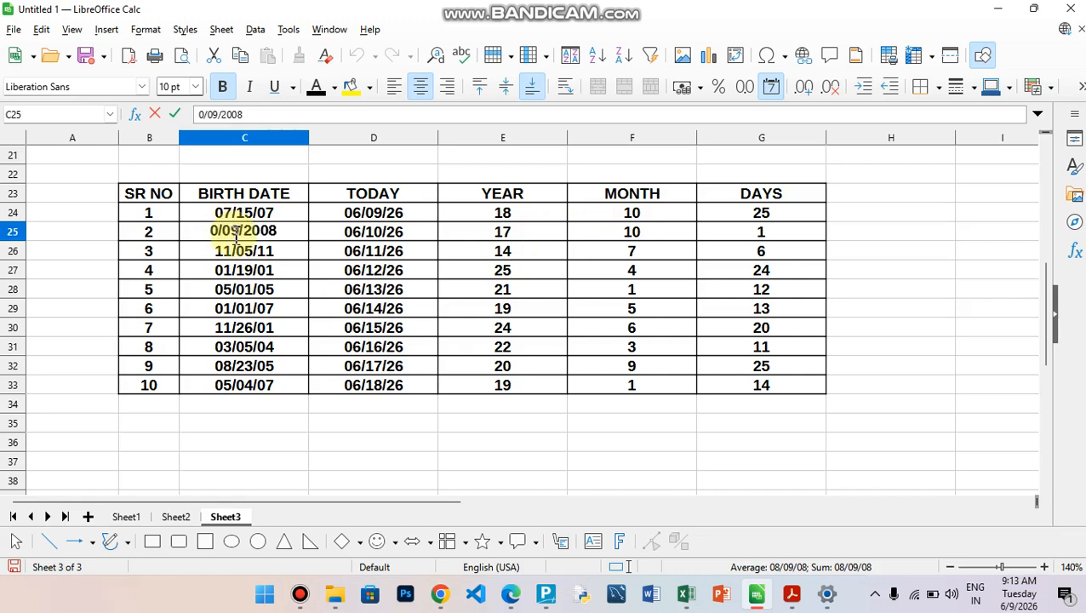
text(8)
key(Return)
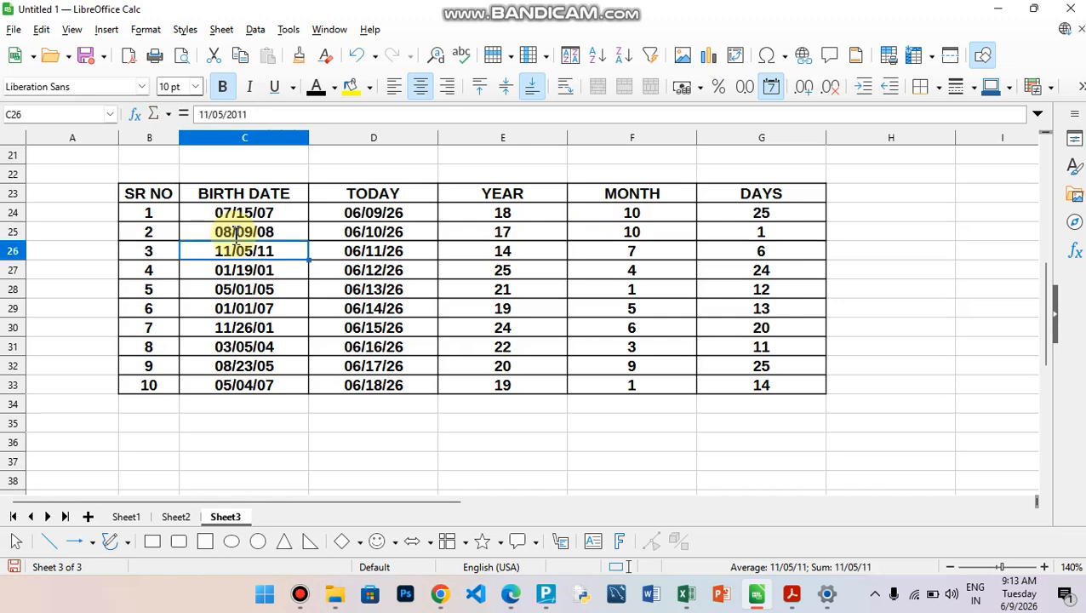
- Change the month of the second record's birth date in C25 to match the month of the date in D25
key(Up)
key(F2)
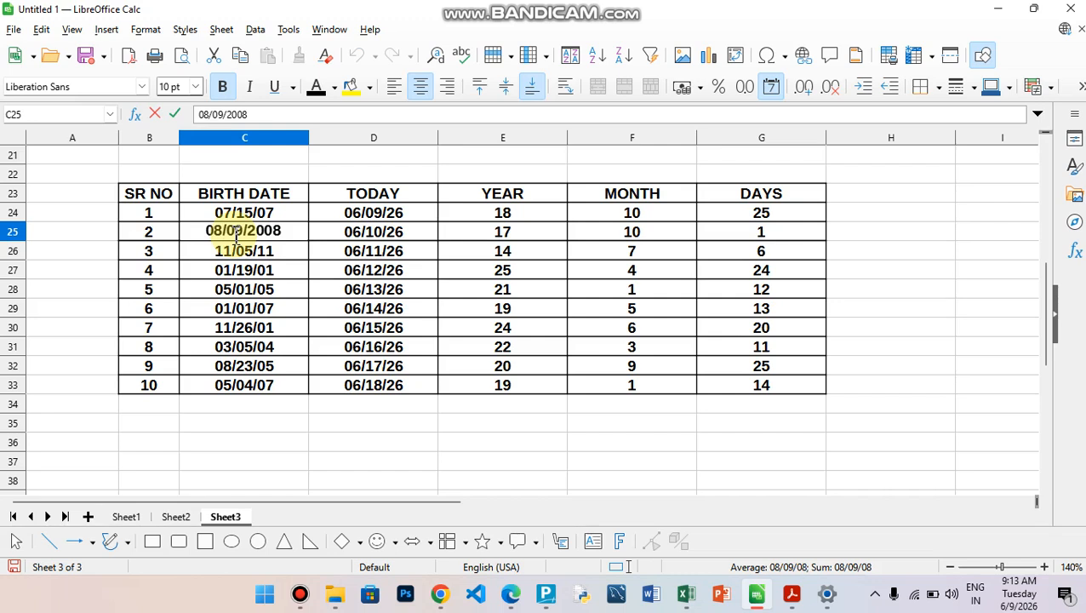
key(BackSpace)
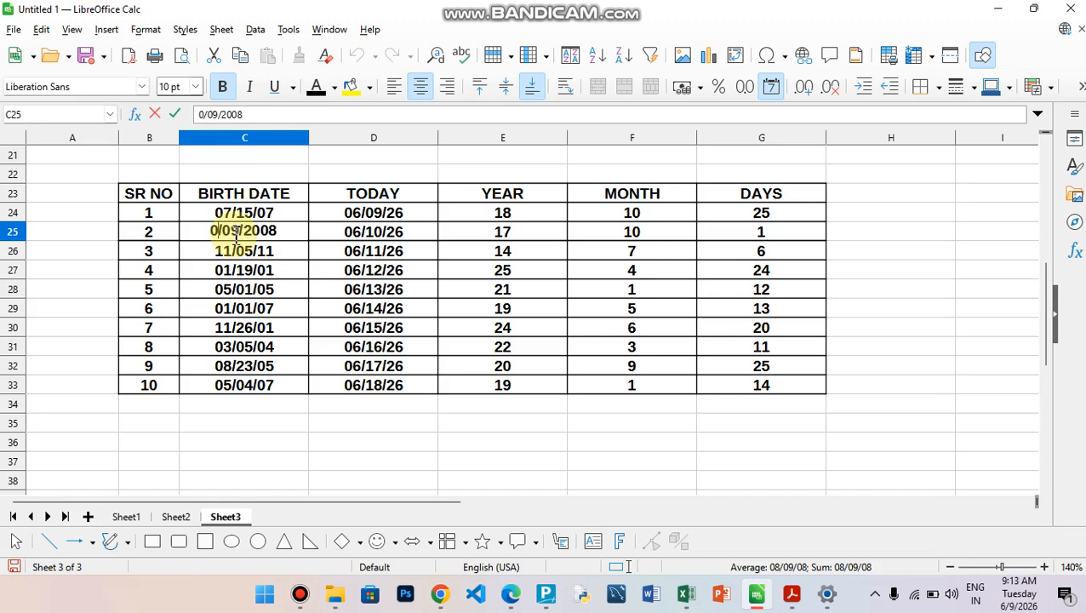
text(6)
key(Return)
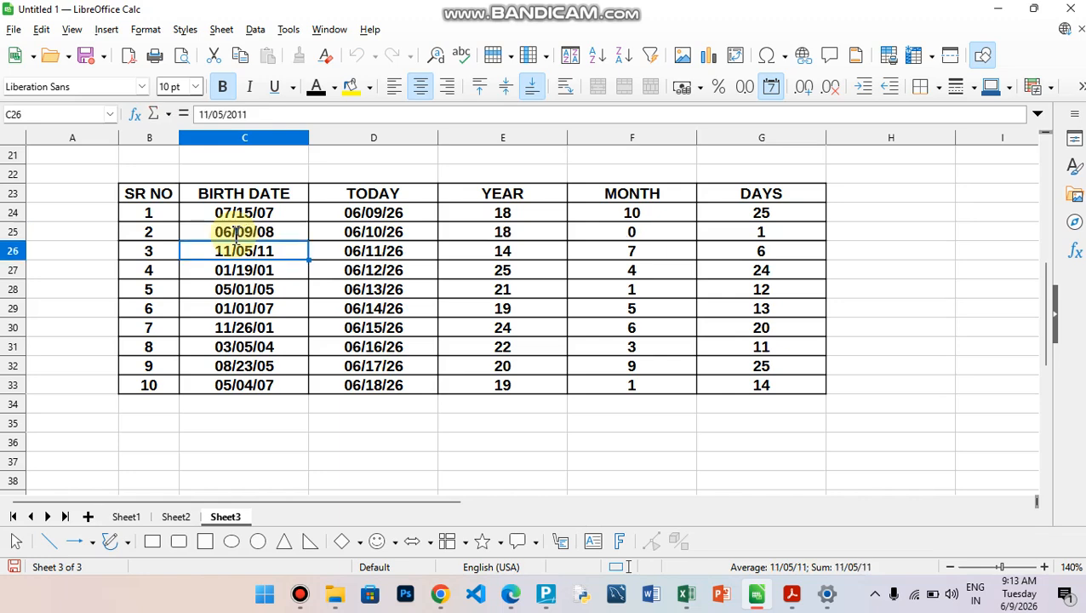
- Check the month, year and day formula results of the second record in row 25
click(646, 237)
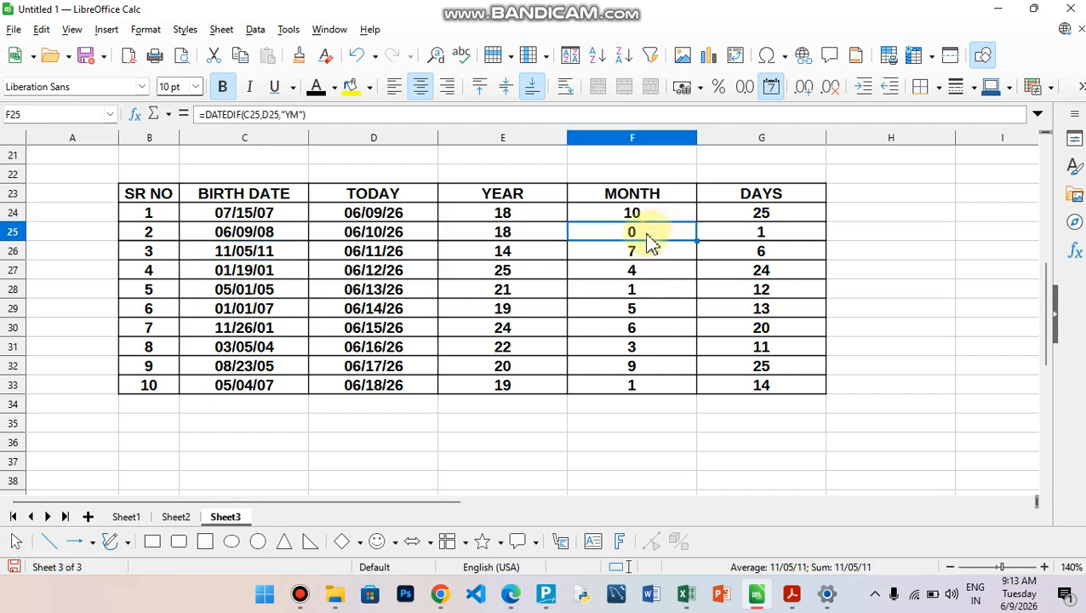
click(464, 234)
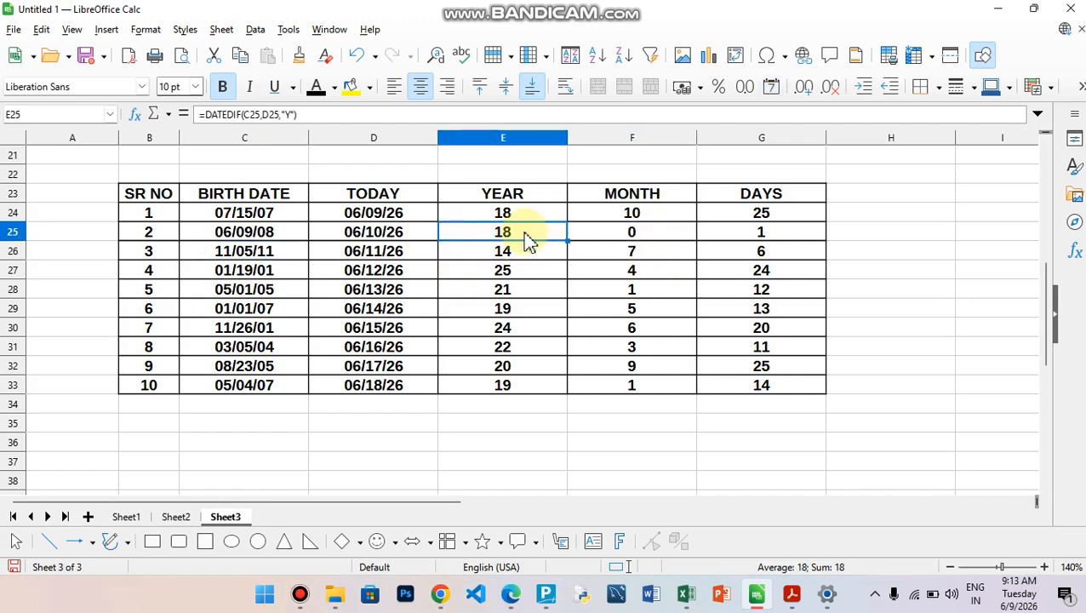
click(808, 238)
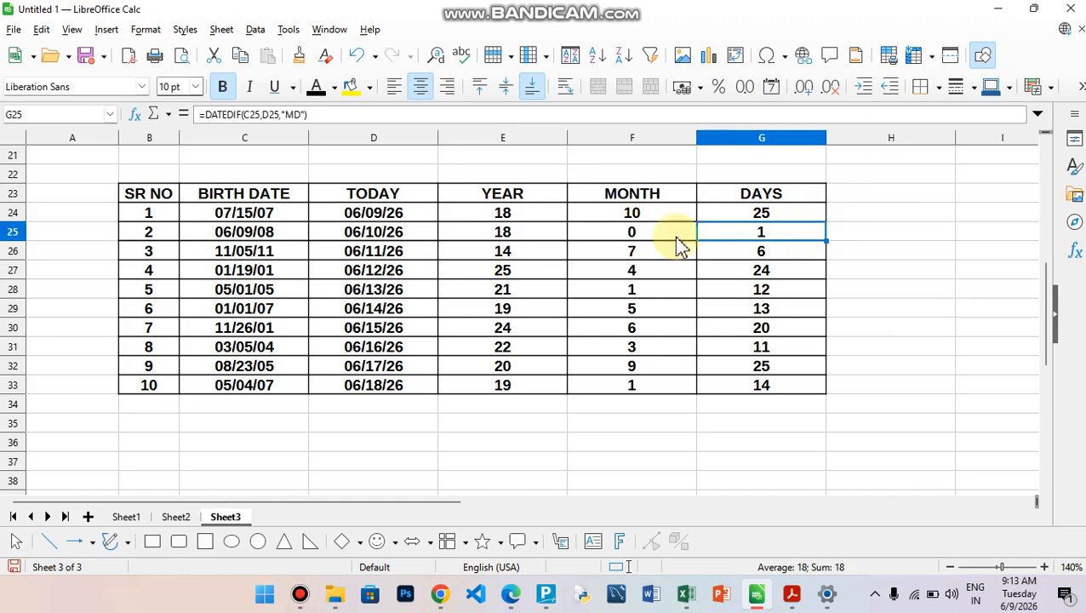
- Restore the original month of the second record's birth date in cell C25
double_click(236, 231)
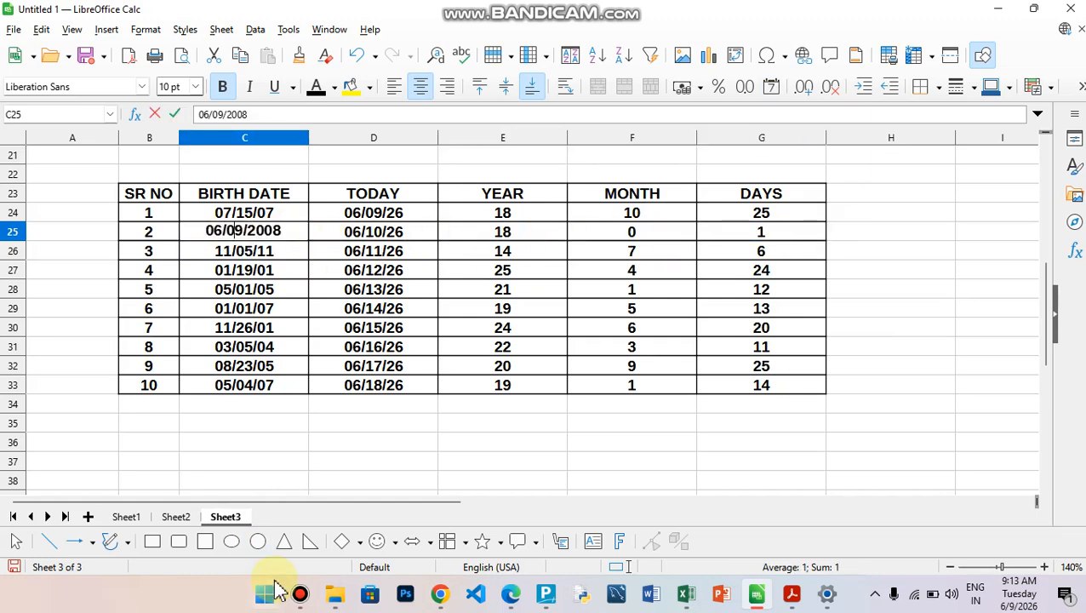
key(Left)
key(Left)
key(BackSpace)
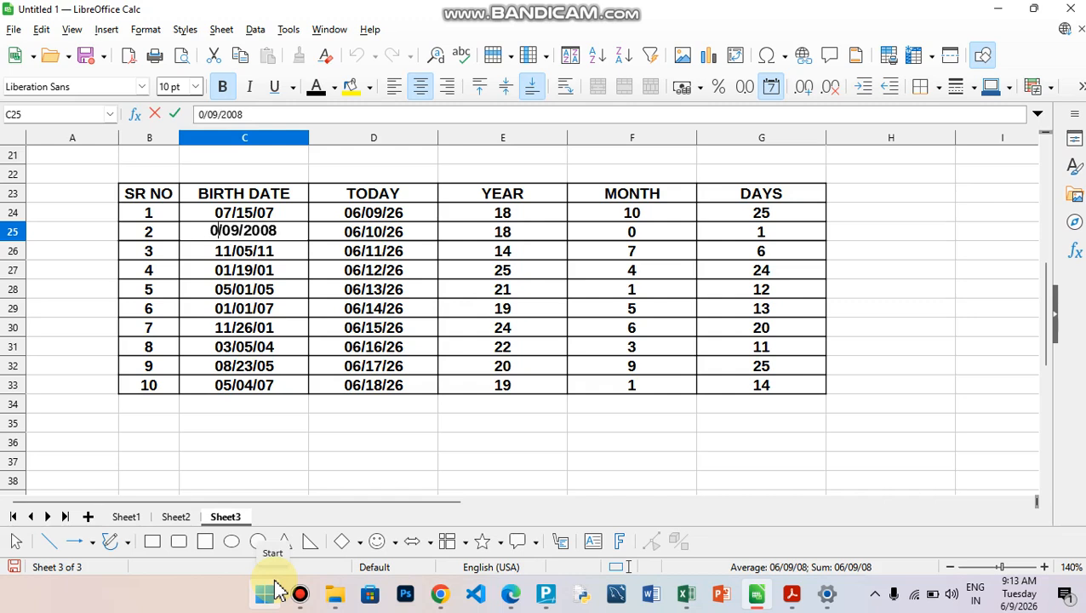
text(8)
key(Return)
key(Up)
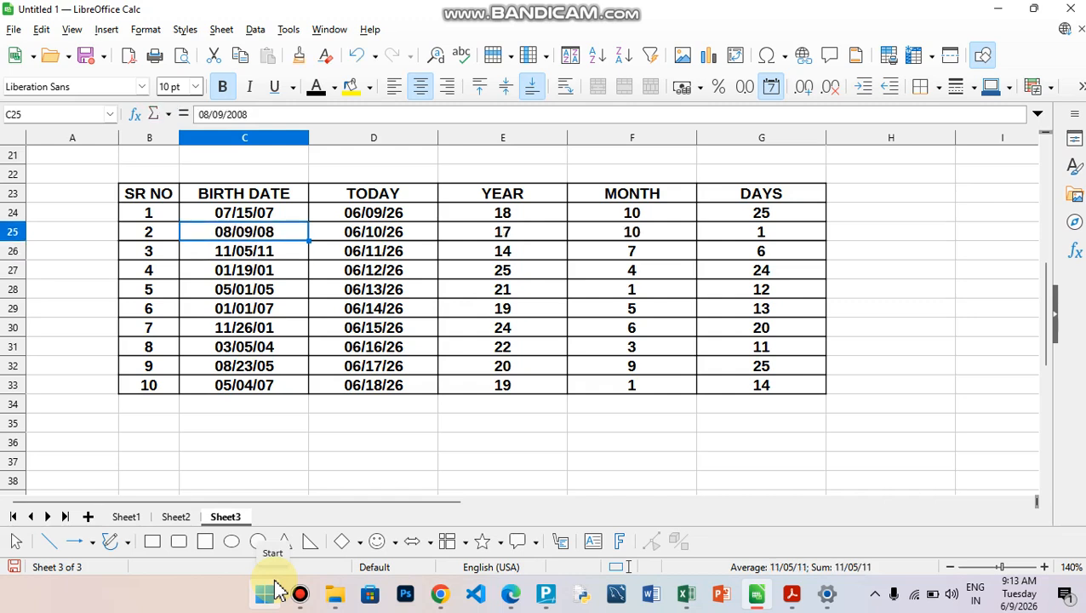
- Set the month of the second record's TODAY date in cell D25 to 08, making it 08/10/2026
key(Right)
key(F2)
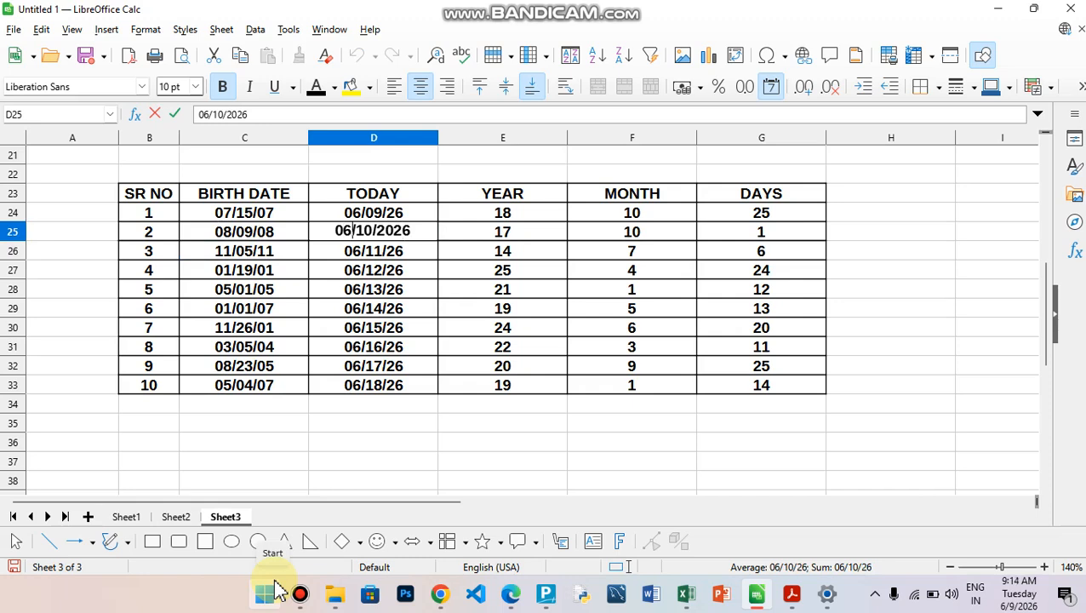
key(BackSpace)
text(8)
key(Return)
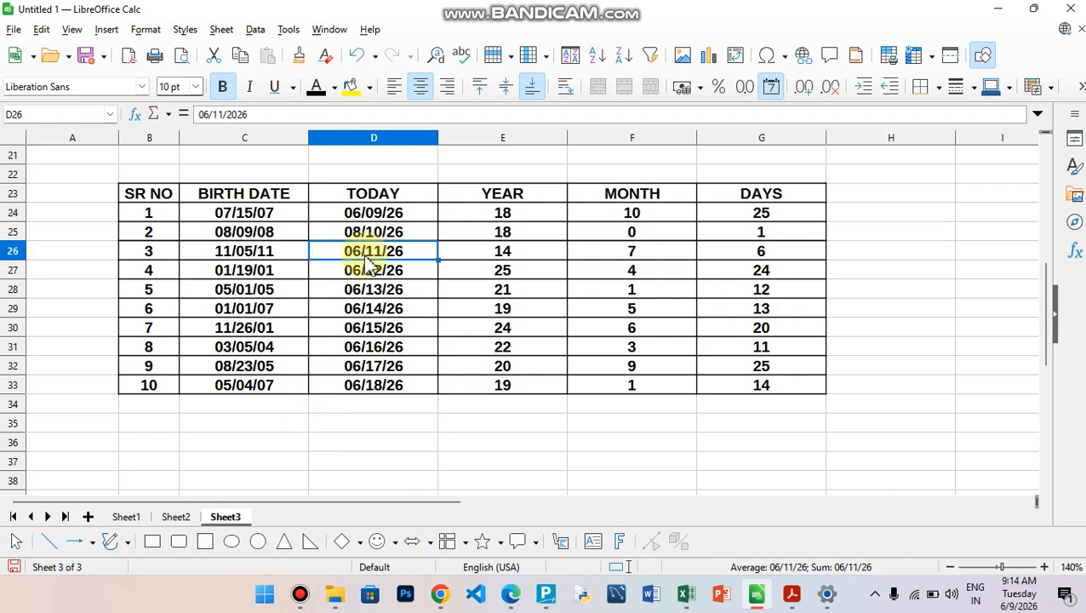
- Compare the birth date and TODAY date in row 25 with the calculated years, months and days
click(262, 235)
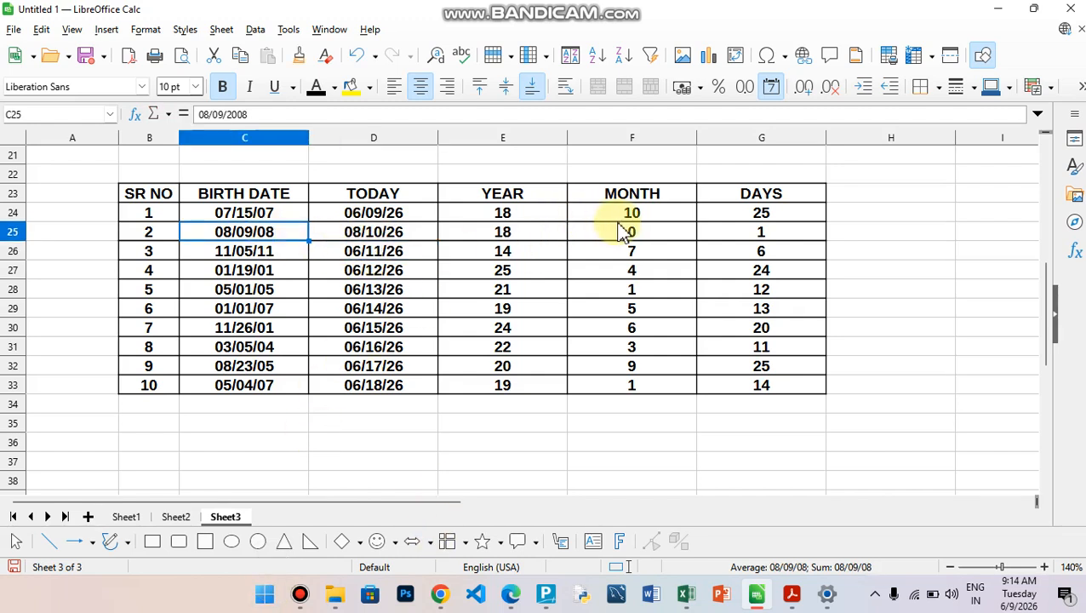
click(775, 251)
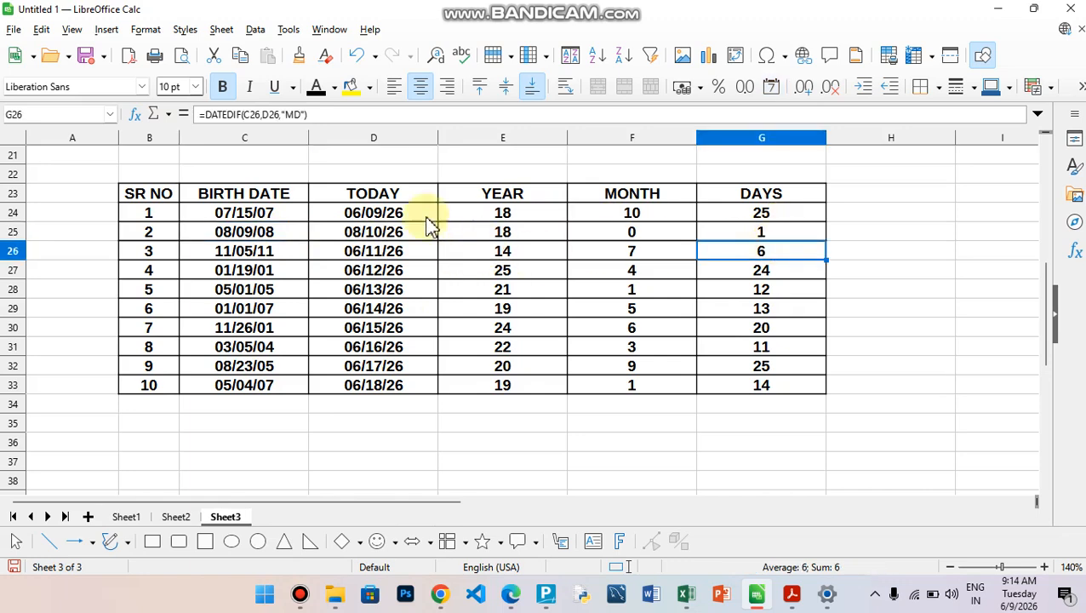
click(545, 237)
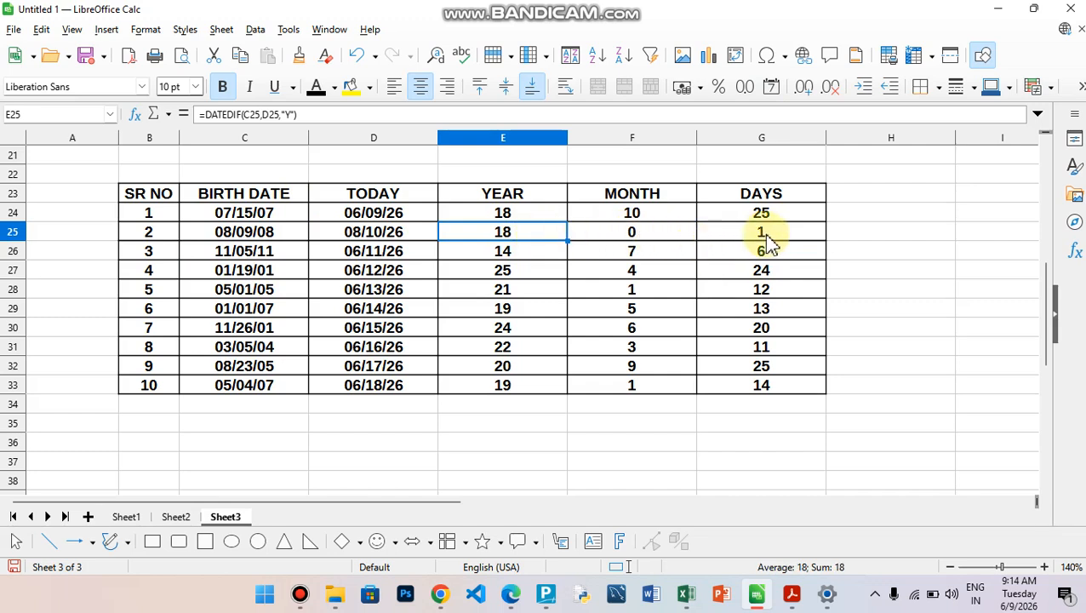
click(380, 216)
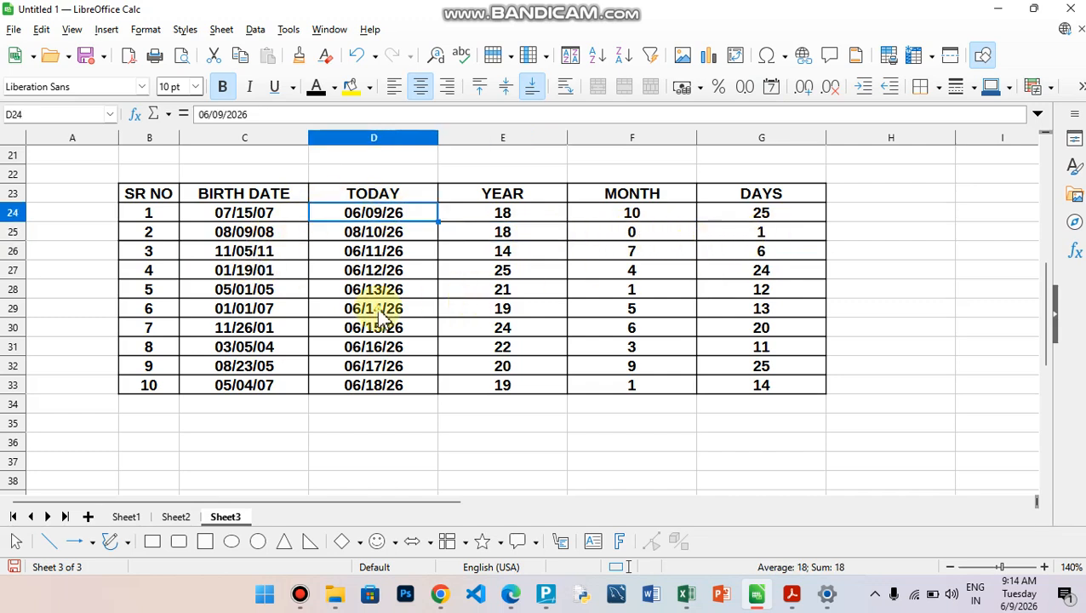
click(376, 311)
click(230, 364)
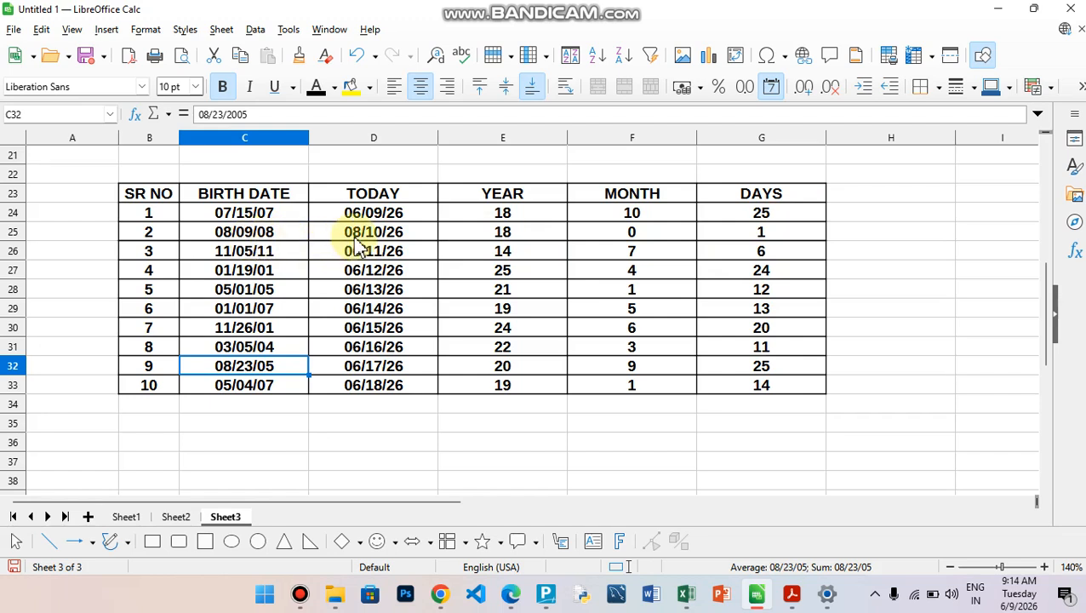
click(523, 235)
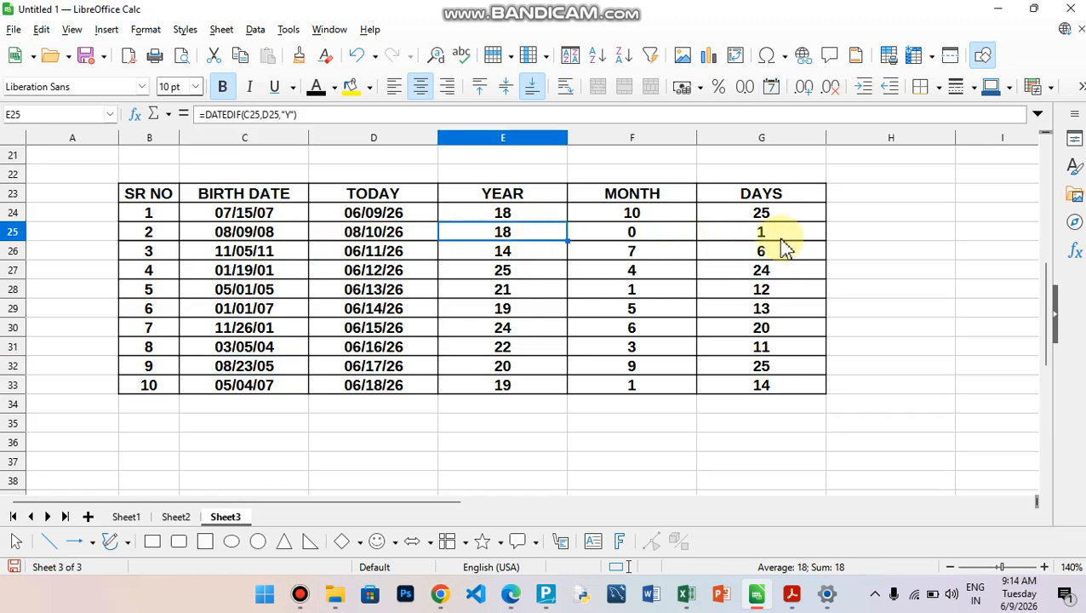
- Change the day of the second record's TODAY date in D25 to 09, making it 08/09/2026
double_click(407, 232)
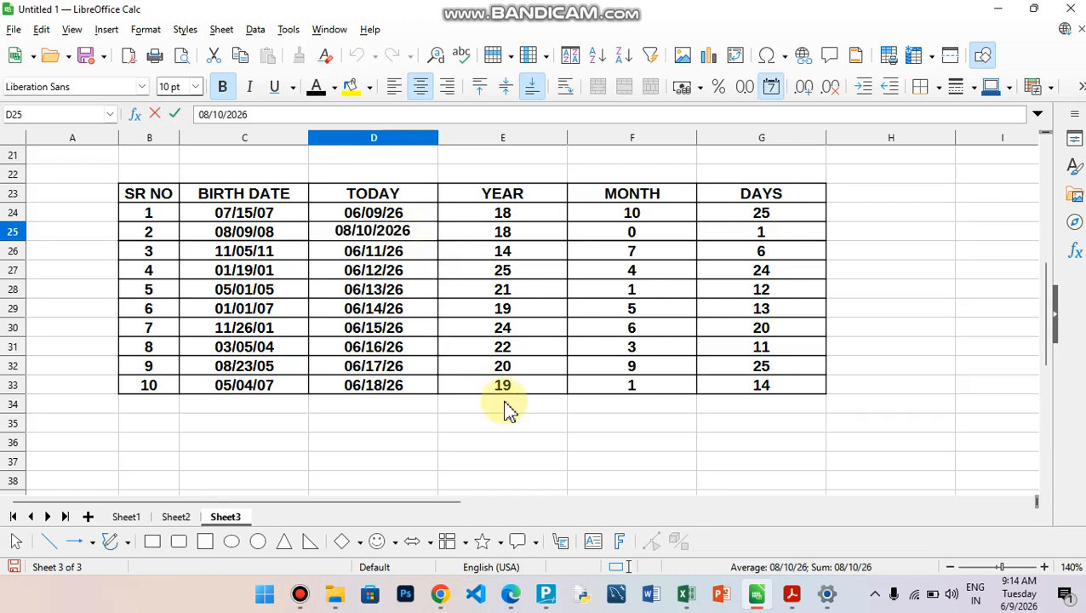
key(BackSpace)
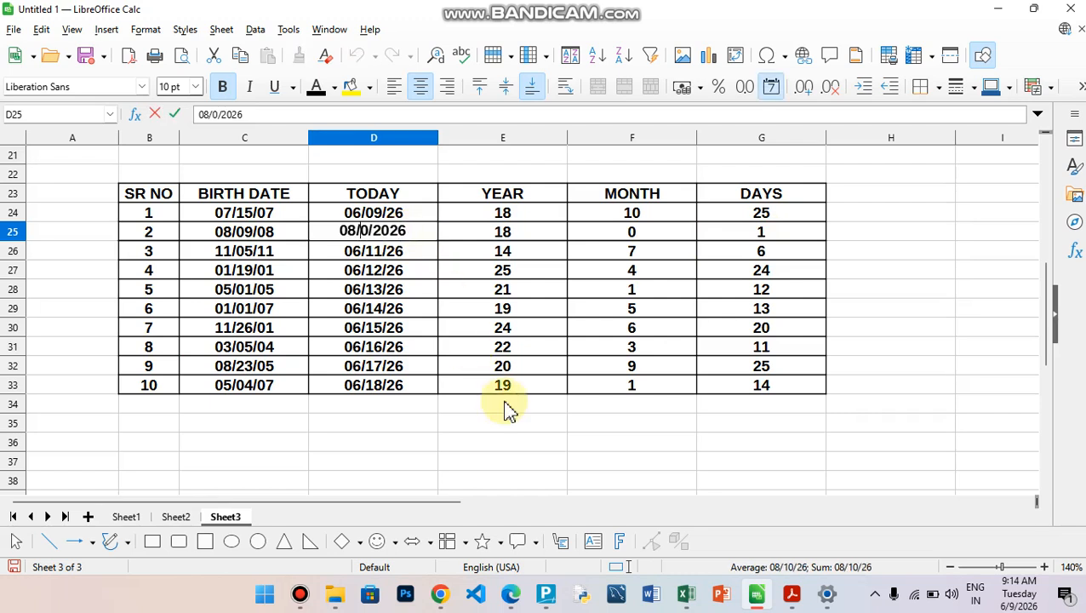
text(9)
key(Return)
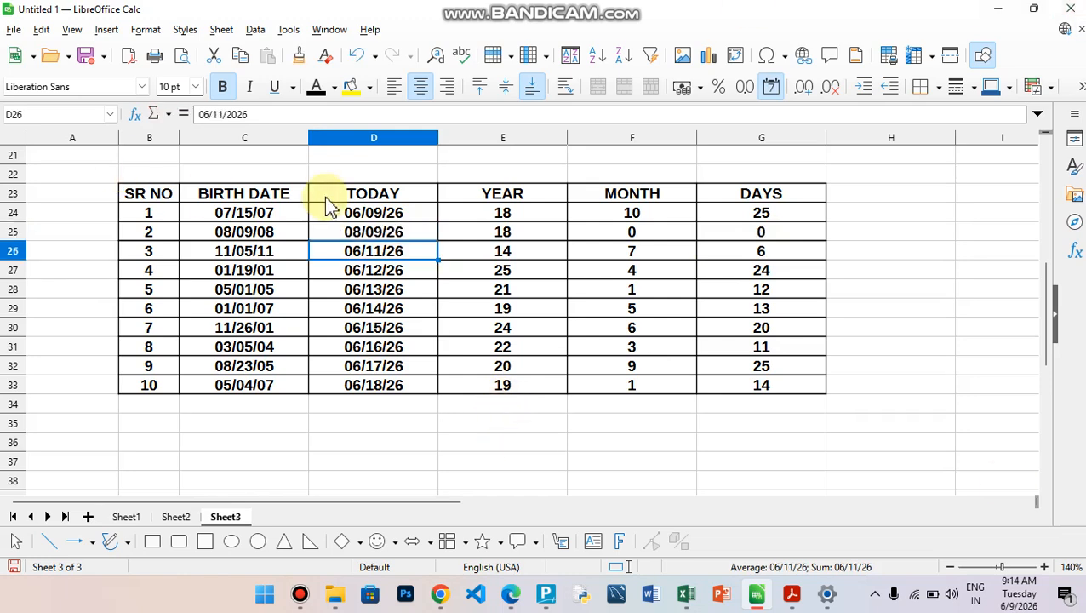
- Examine how the year, month and day results in E25:G25 respond to the date in D25
click(376, 239)
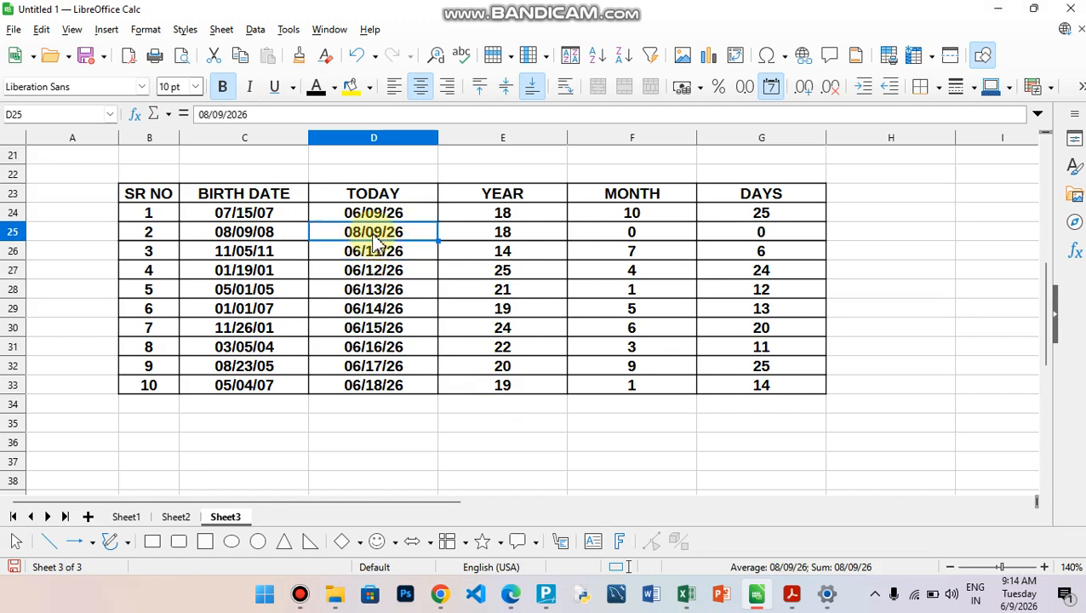
click(509, 235)
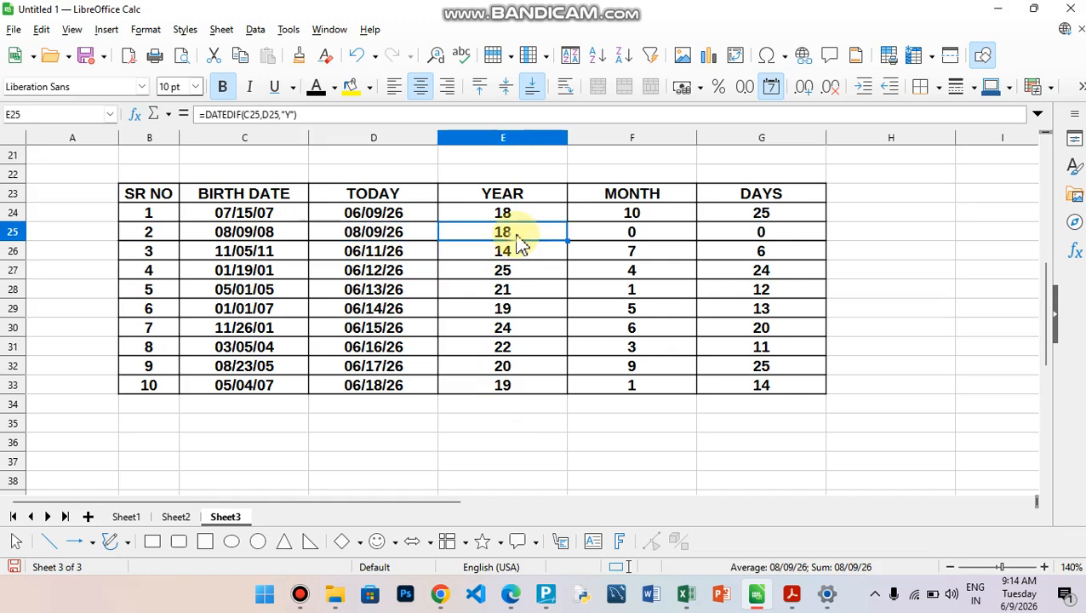
click(676, 242)
click(772, 243)
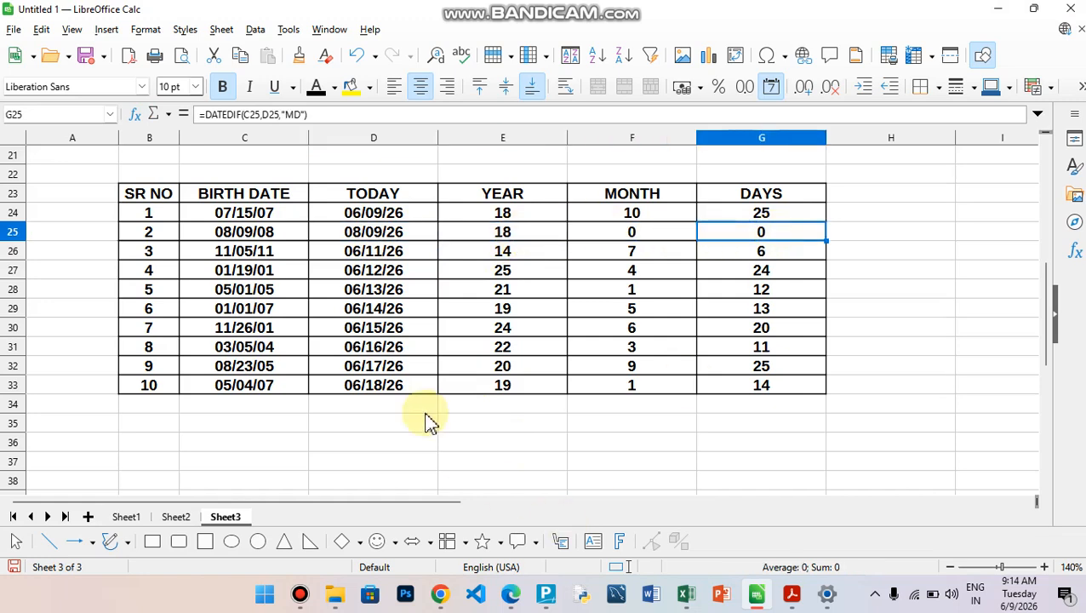
- Set the day of the second record's TODAY date in D25 back to 10, giving 08/10/2026
click(383, 242)
double_click(381, 241)
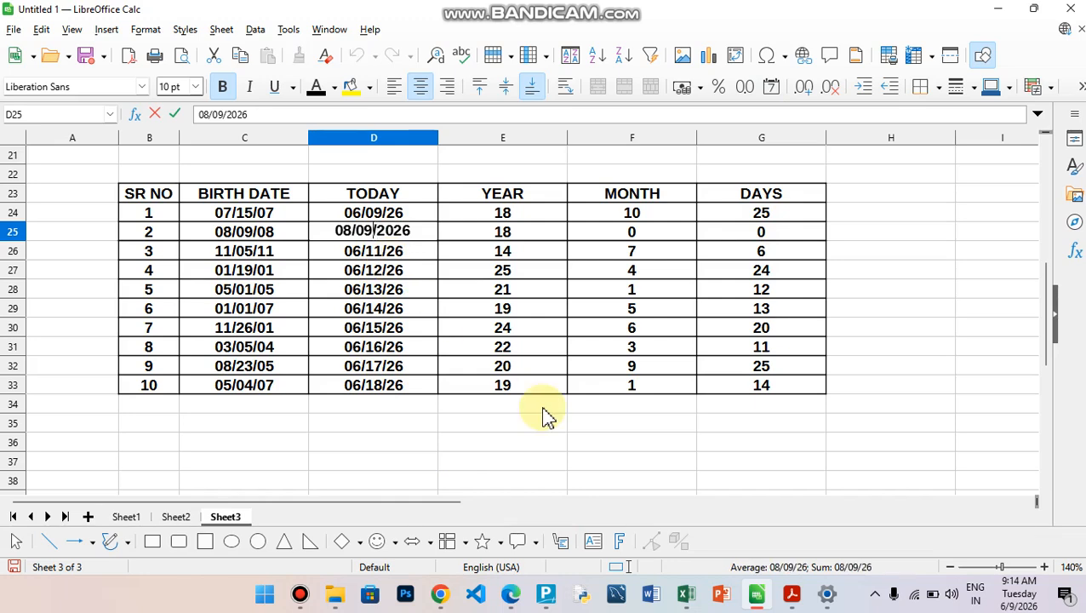
key(BackSpace)
key(BackSpace)
text(10)
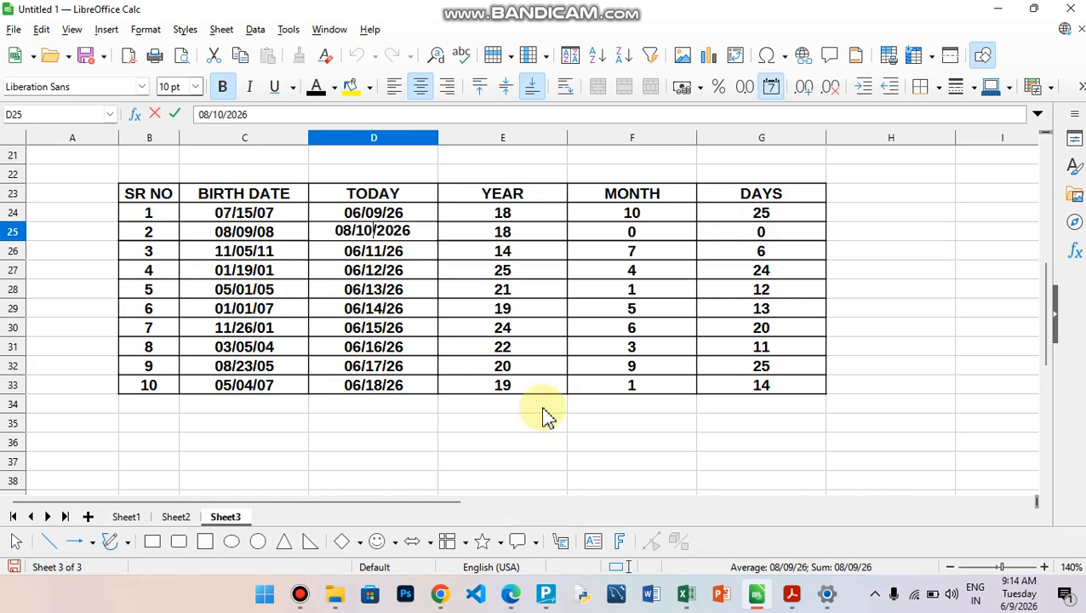
key(Return)
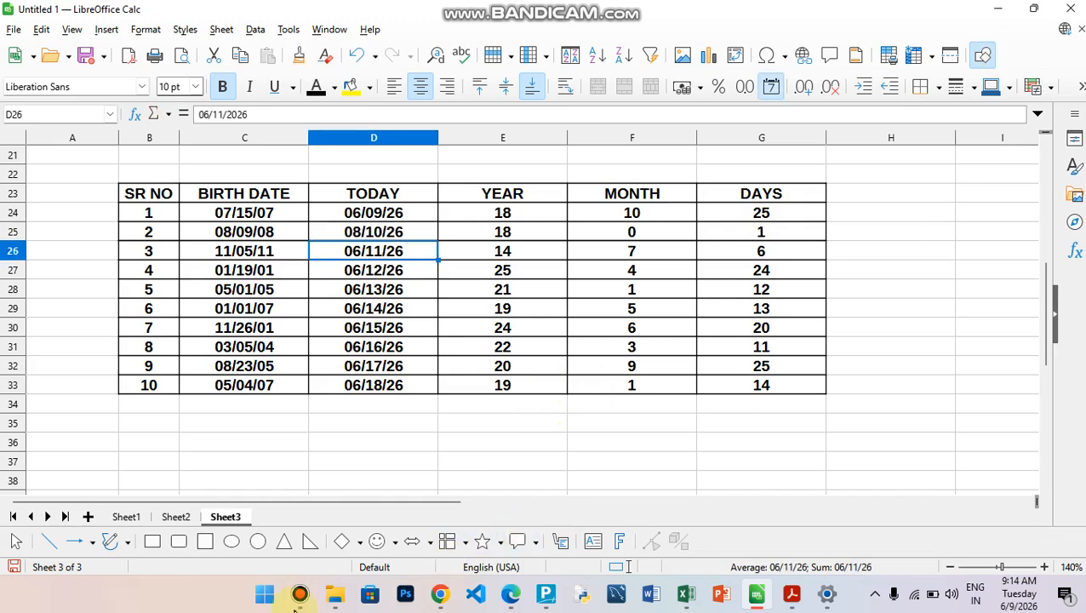